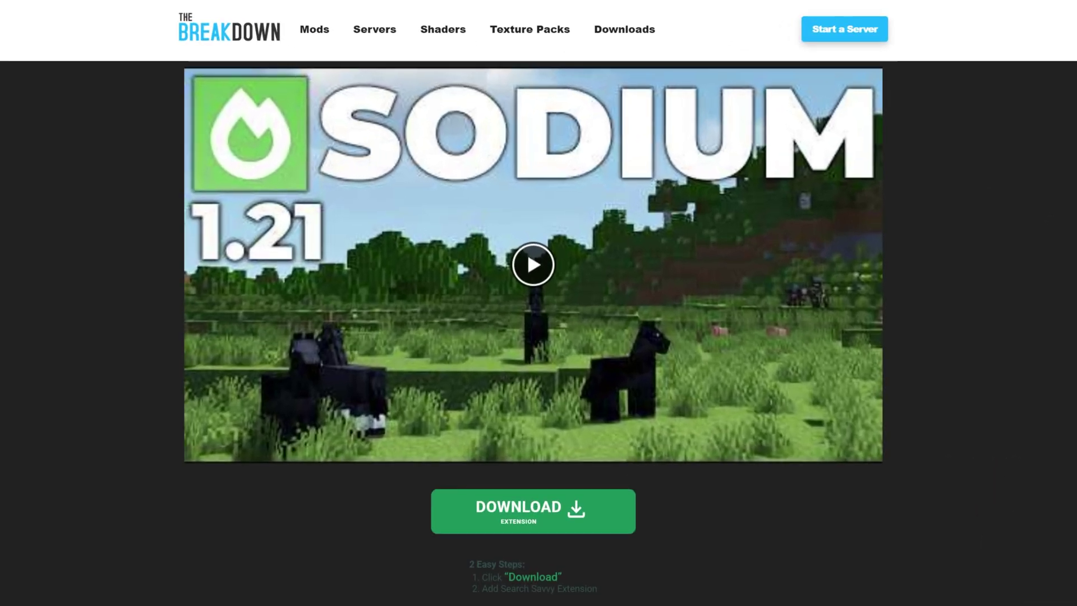
Open the Sodium page on Modrinth through the download link in the Sodium installation guide
scroll(1035, 333, "down", 6)
scroll(797, 269, "down", 2)
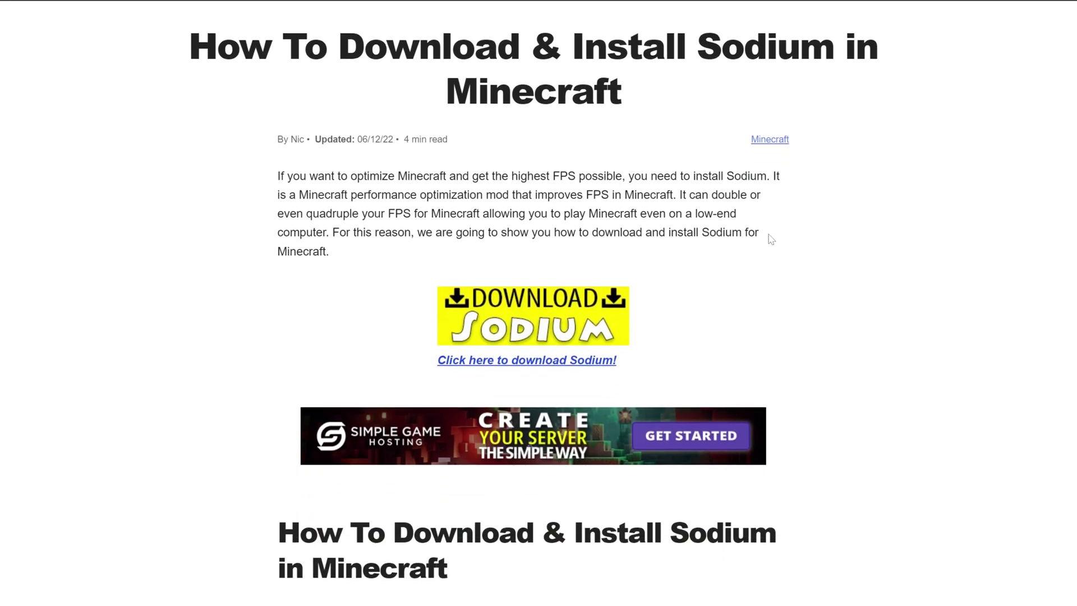
scroll(748, 199, "down", 15)
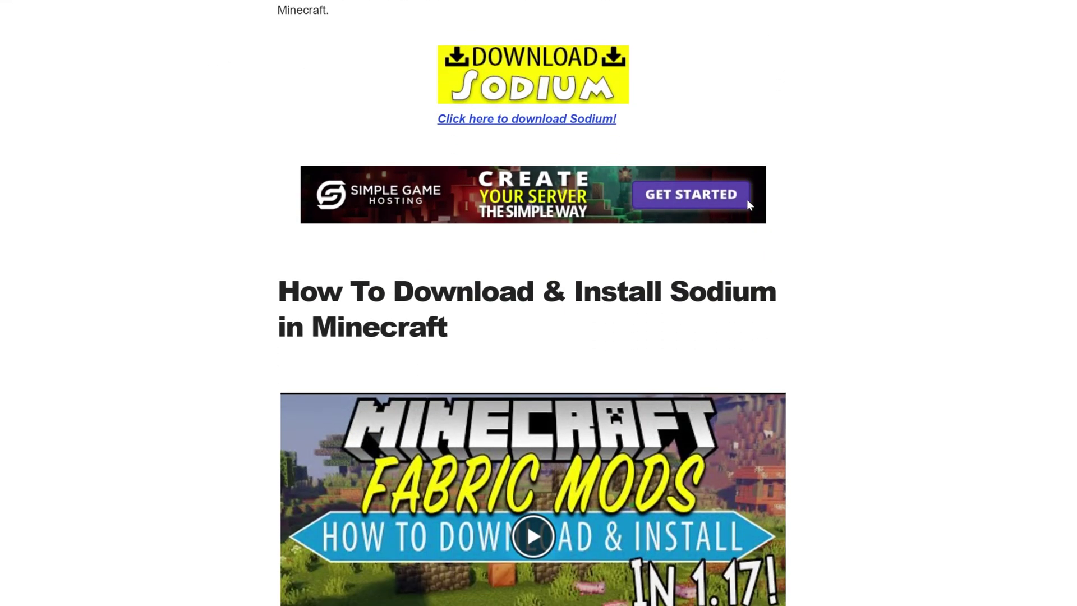
scroll(819, 250, "down", 2)
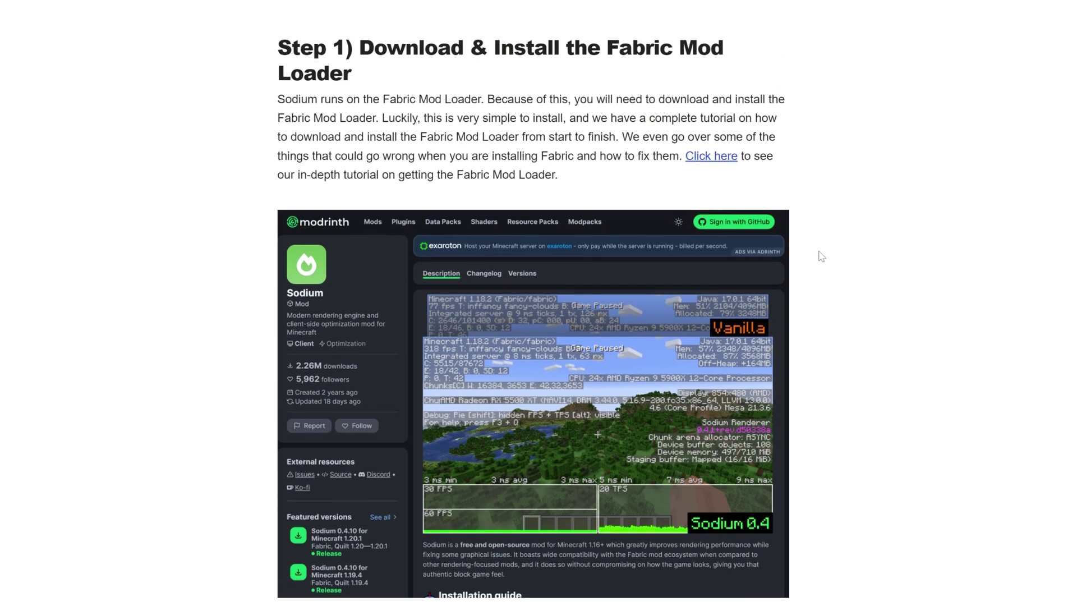
scroll(866, 318, "up", 16)
scroll(867, 326, "up", 3)
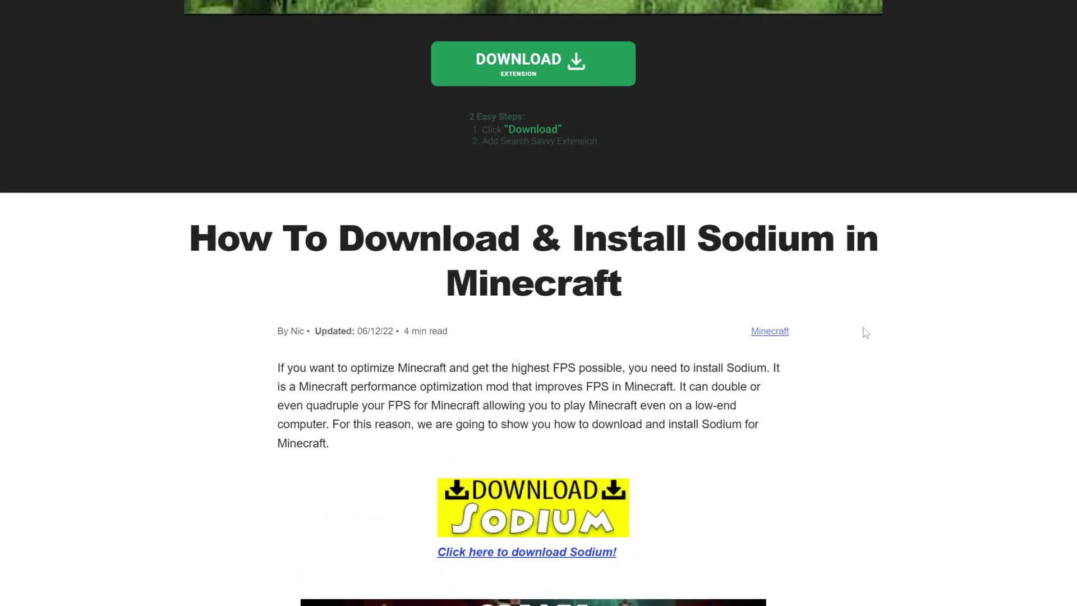
scroll(862, 331, "down", 3)
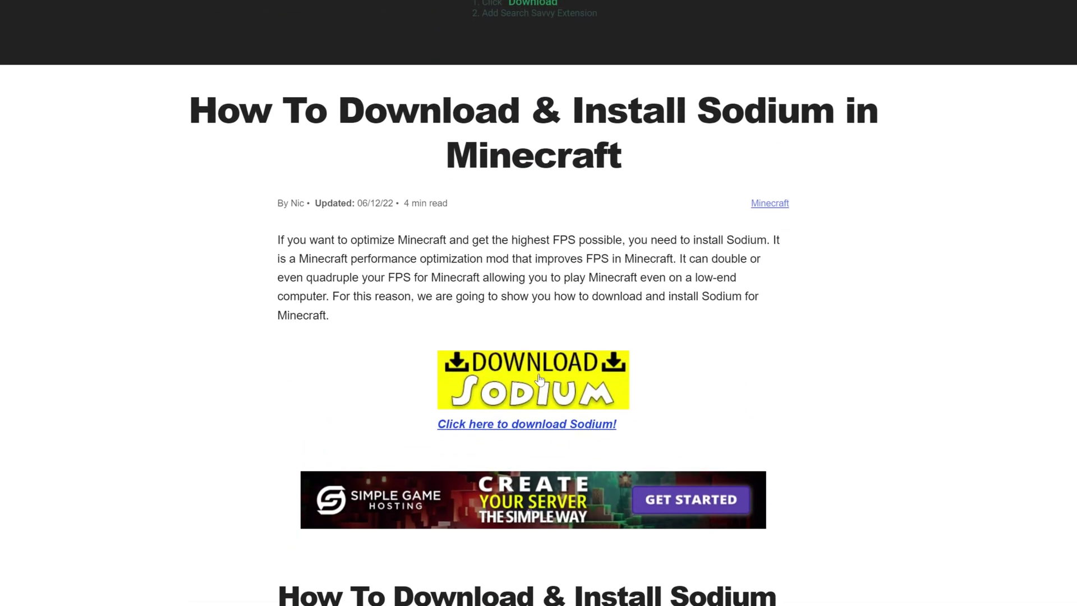
left_click(540, 380)
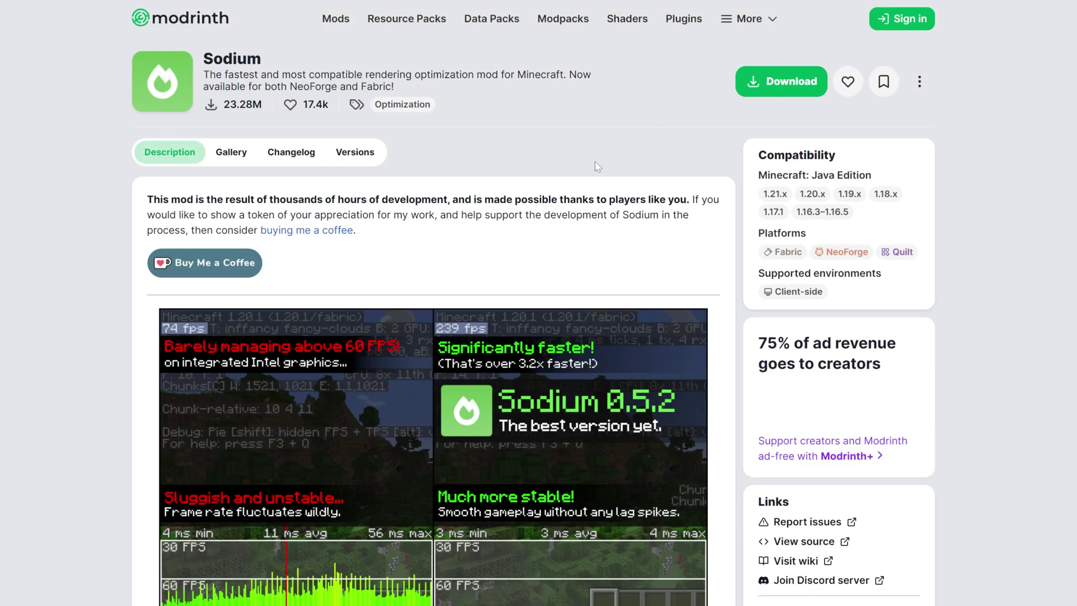
Download version mc1.21.2-0.6.0-beta.3-fabric from Sodium's version list and save the jar in the Downloads folder
left_click(357, 154)
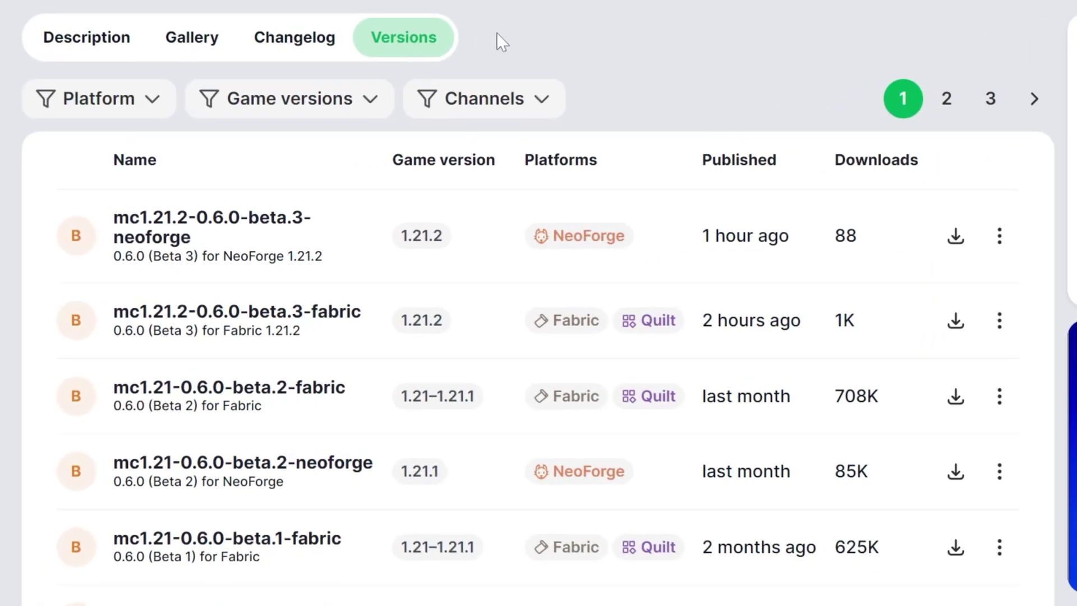
scroll(645, 62, "down", 2)
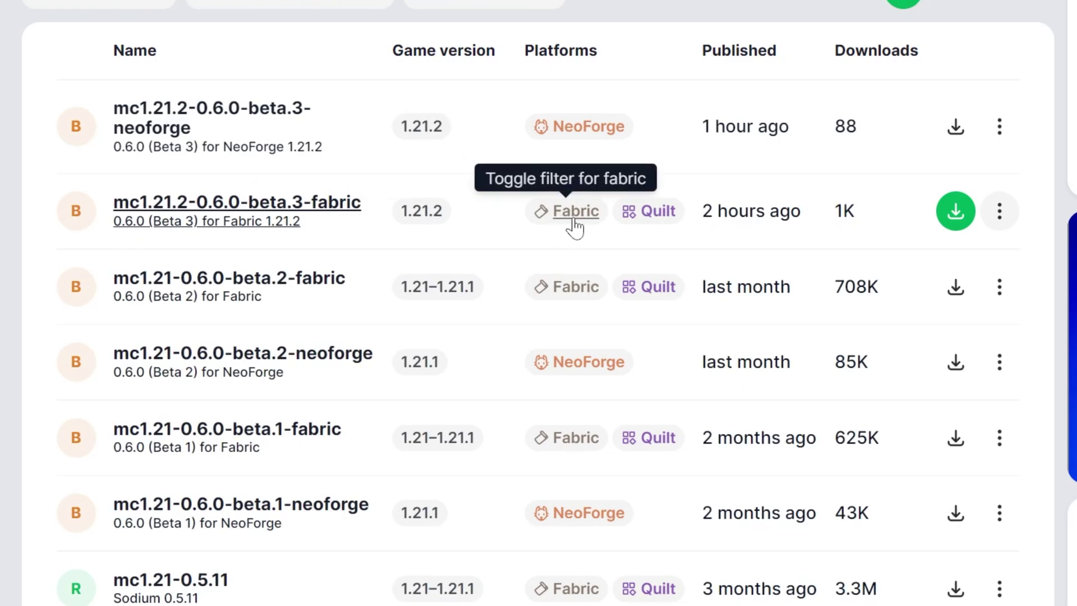
left_click(954, 213)
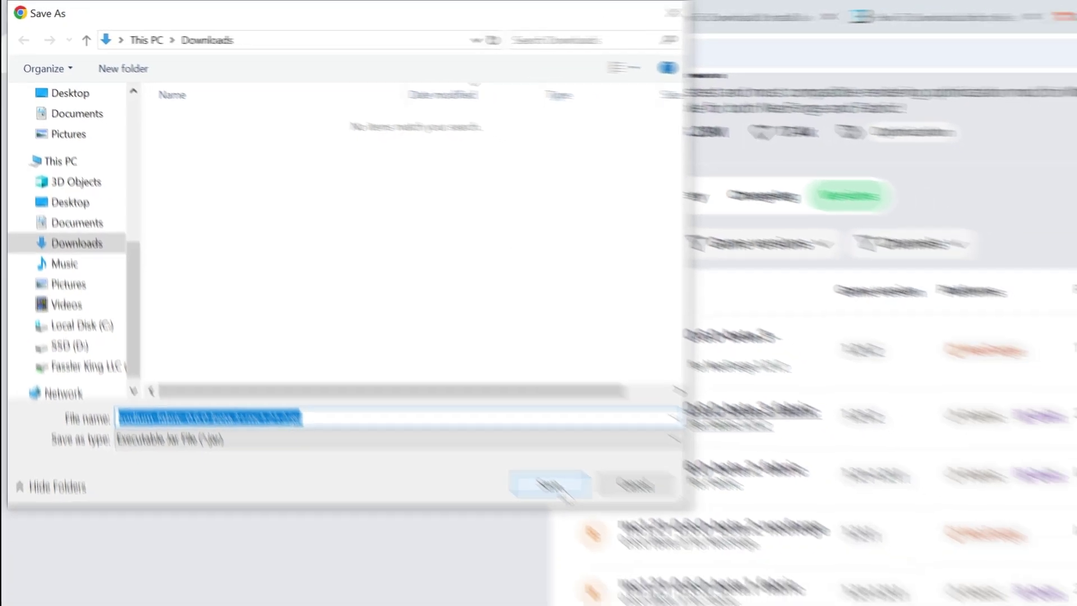
left_click(686, 593)
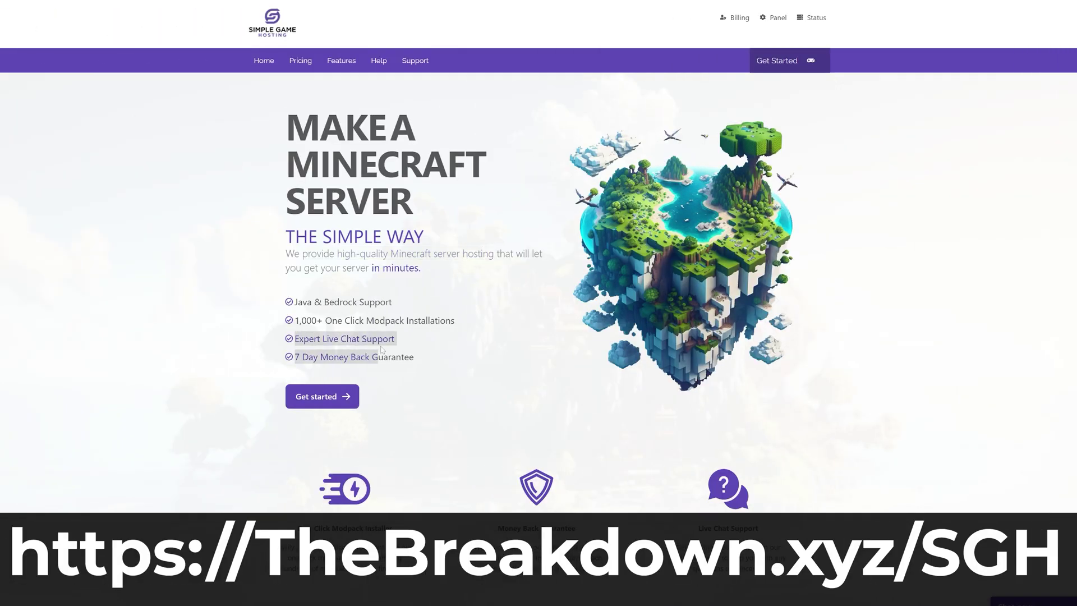
Look over the Simple Game Hosting offer and search its CurseForge modpacks for Pixelmon
scroll(316, 307, "down", 4)
left_click_drag(298, 298, 399, 300)
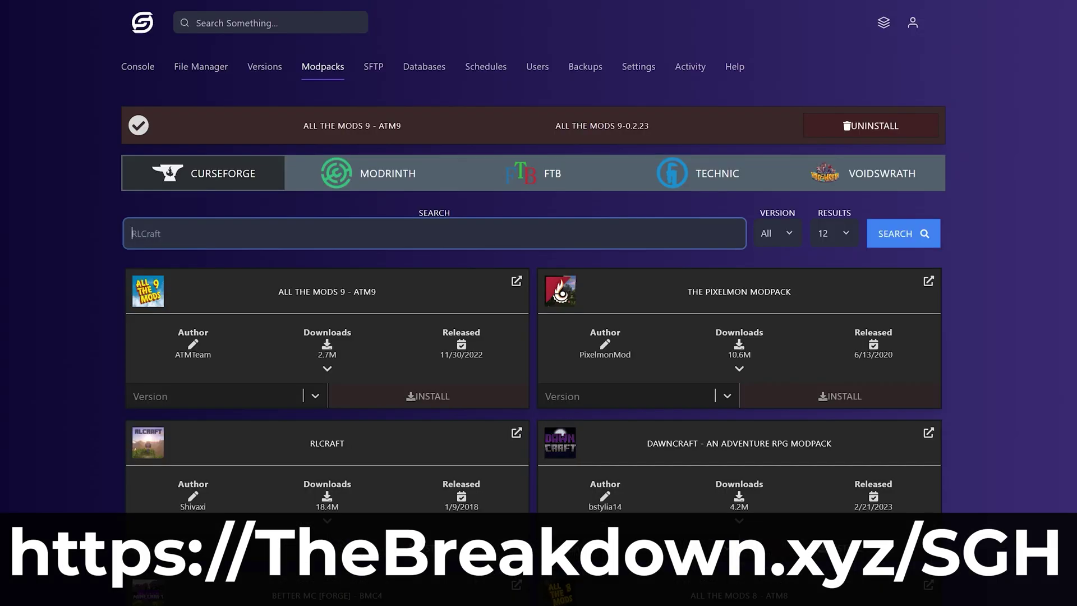
type("Pixelmon")
key("Return")
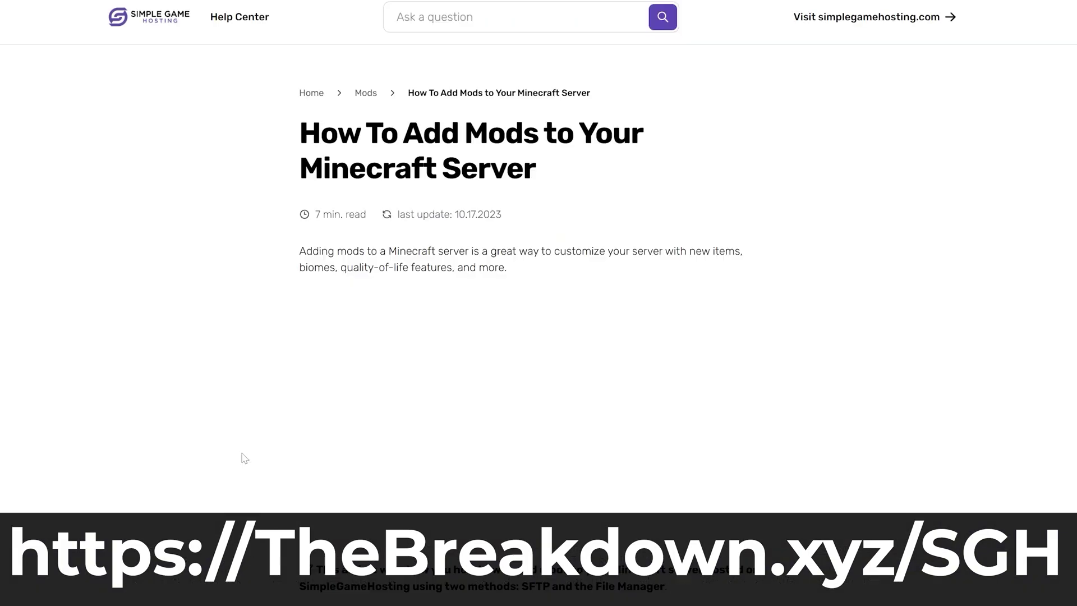
Read the help article on adding mods to a Minecraft server and choose Forge as the server's version type
scroll(244, 458, "down", 20)
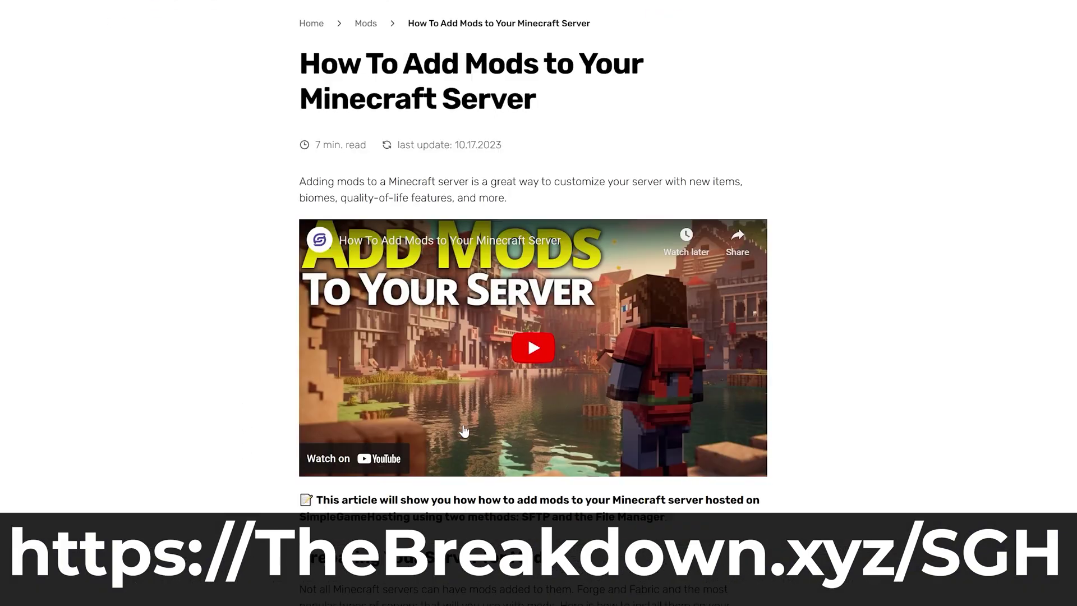
scroll(457, 411, "down", 15)
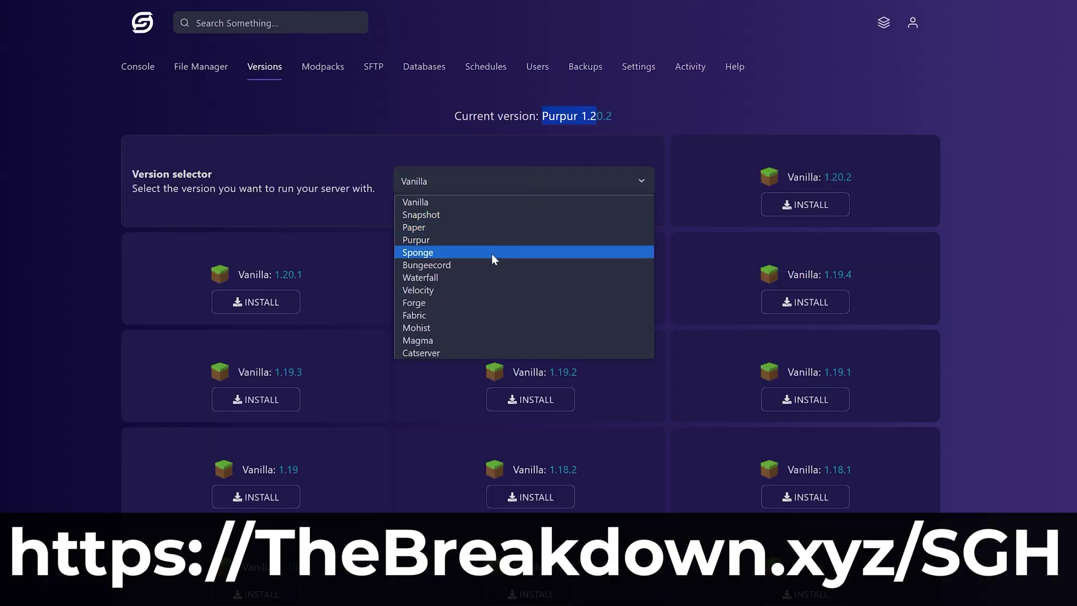
left_click(415, 303)
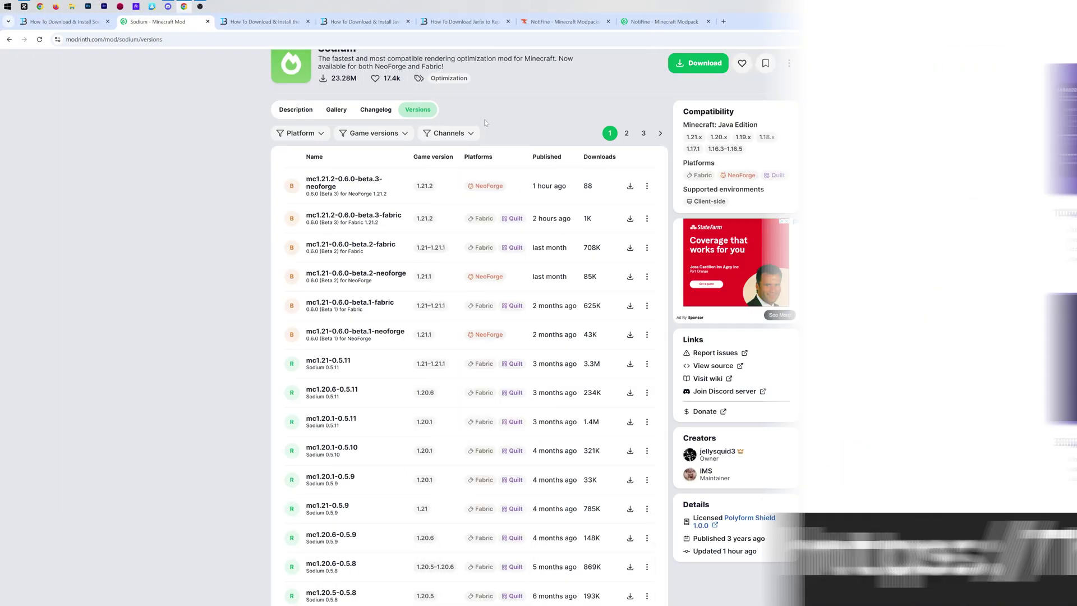
Switch to the Fabric Mod Loader installation guide and locate its Fabric download link
left_click(263, 21)
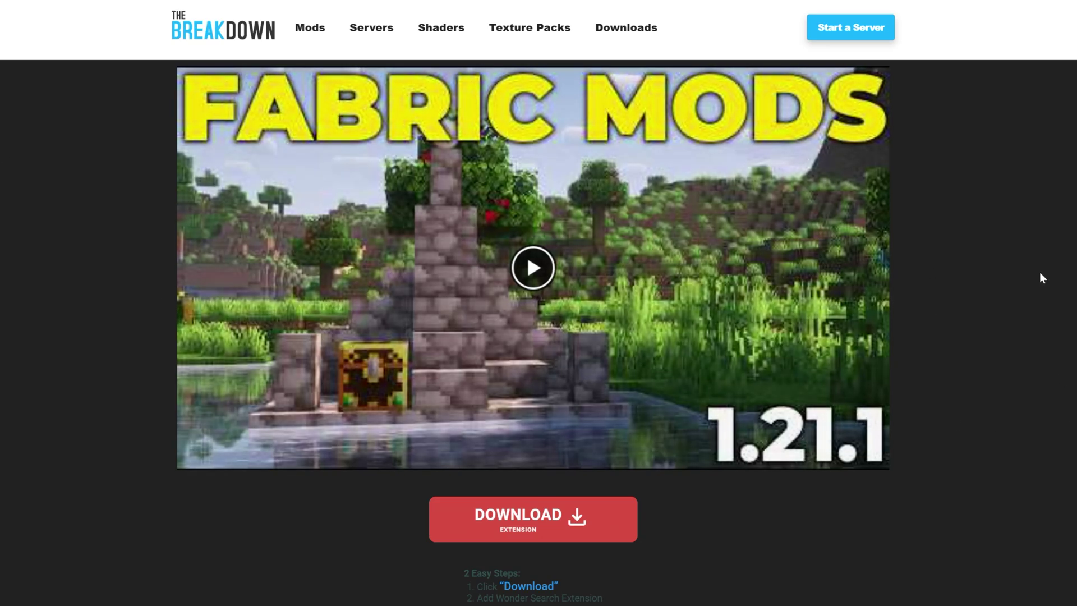
scroll(1042, 279, "down", 2)
scroll(1041, 276, "down", 10)
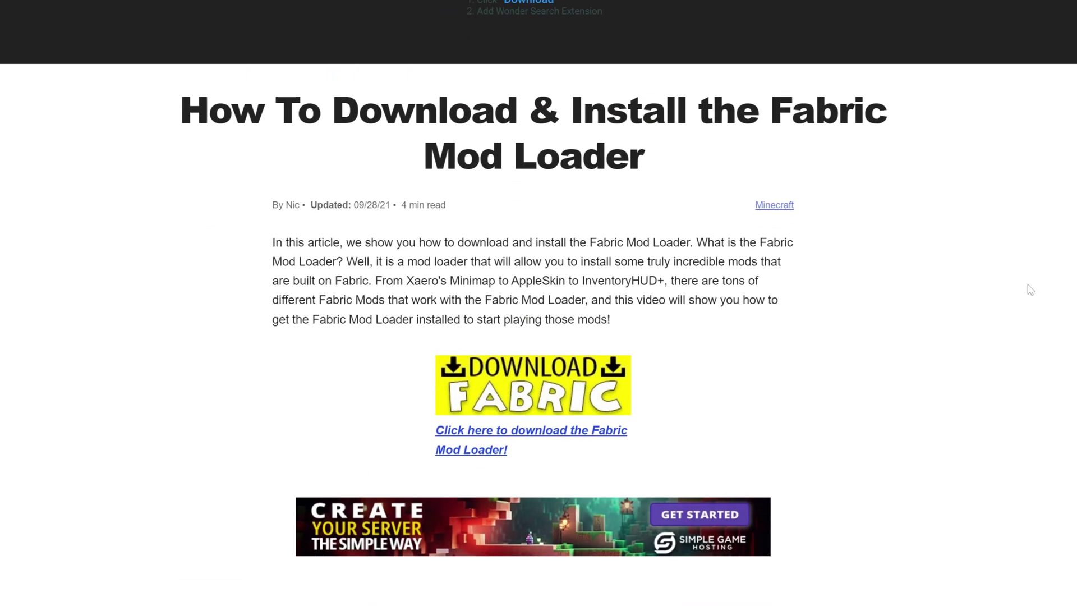
scroll(1031, 290, "up", 11)
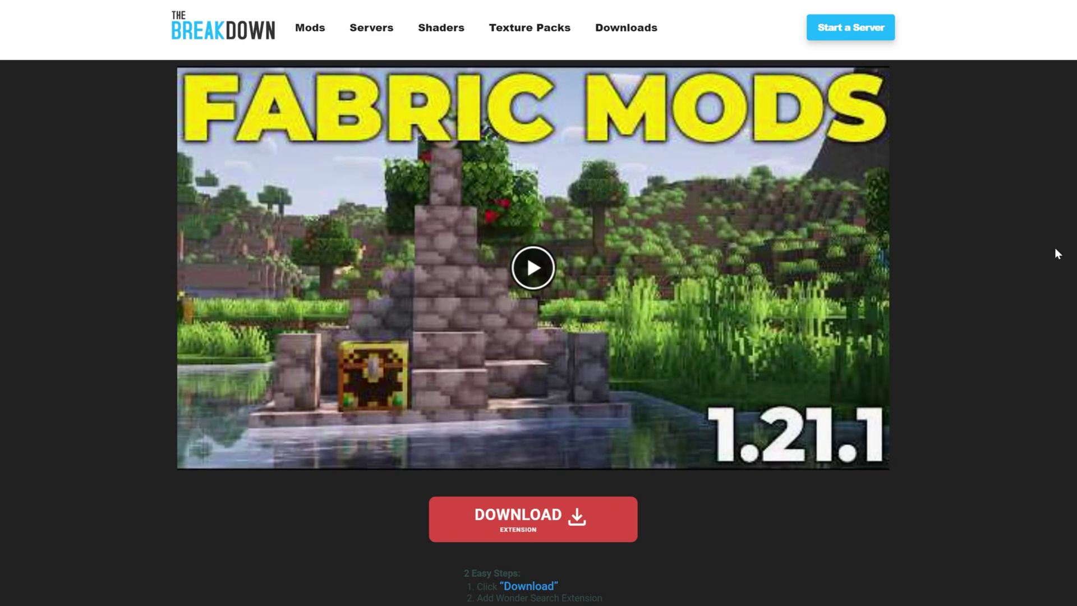
scroll(538, 303, "down", 5)
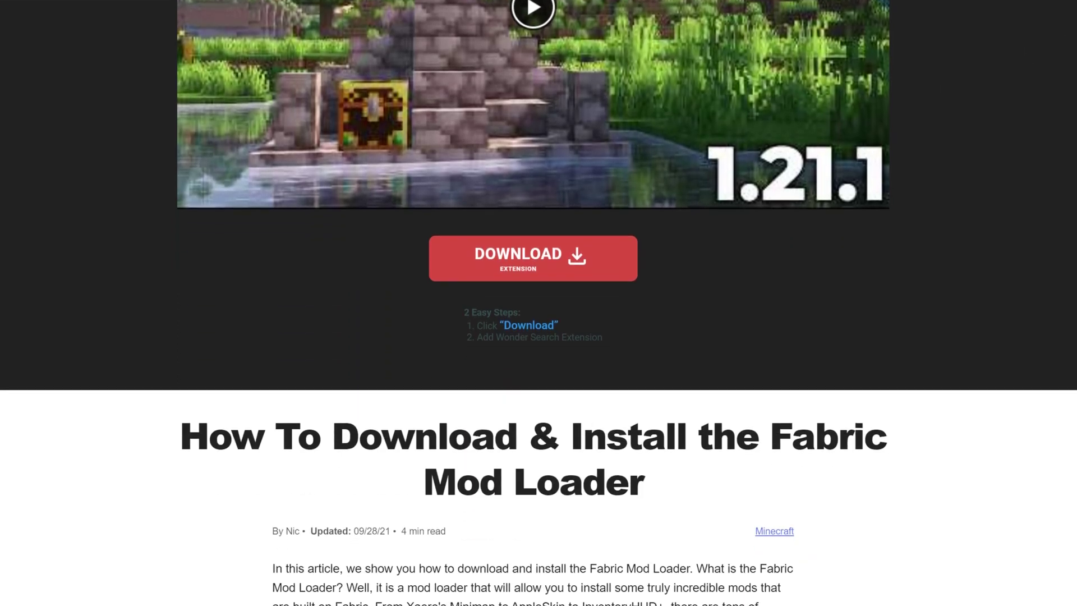
scroll(998, 353, "down", 5)
scroll(988, 337, "down", 3)
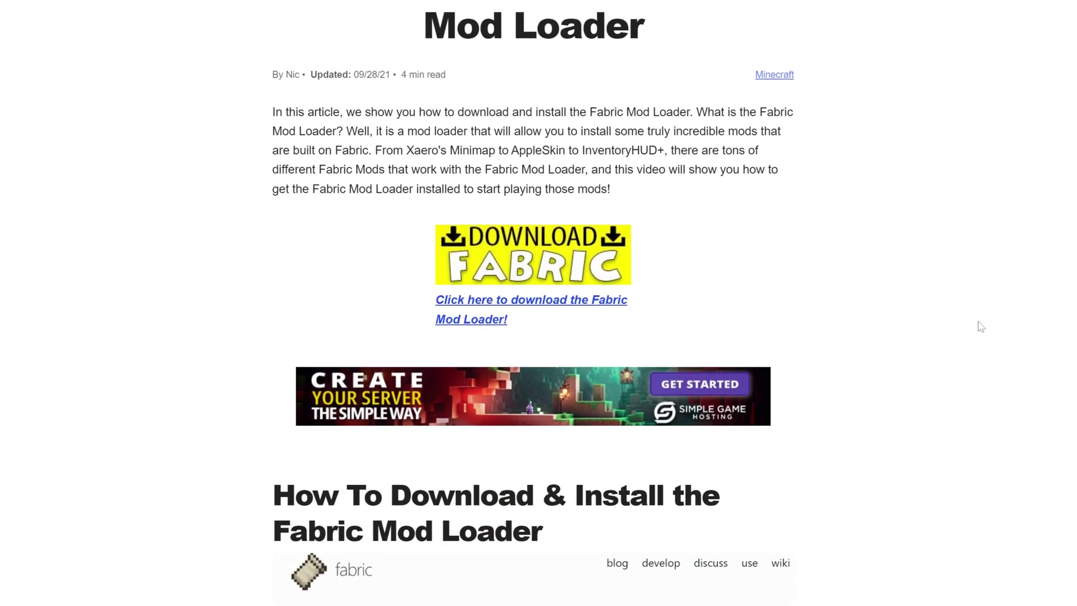
scroll(741, 370, "up", 1)
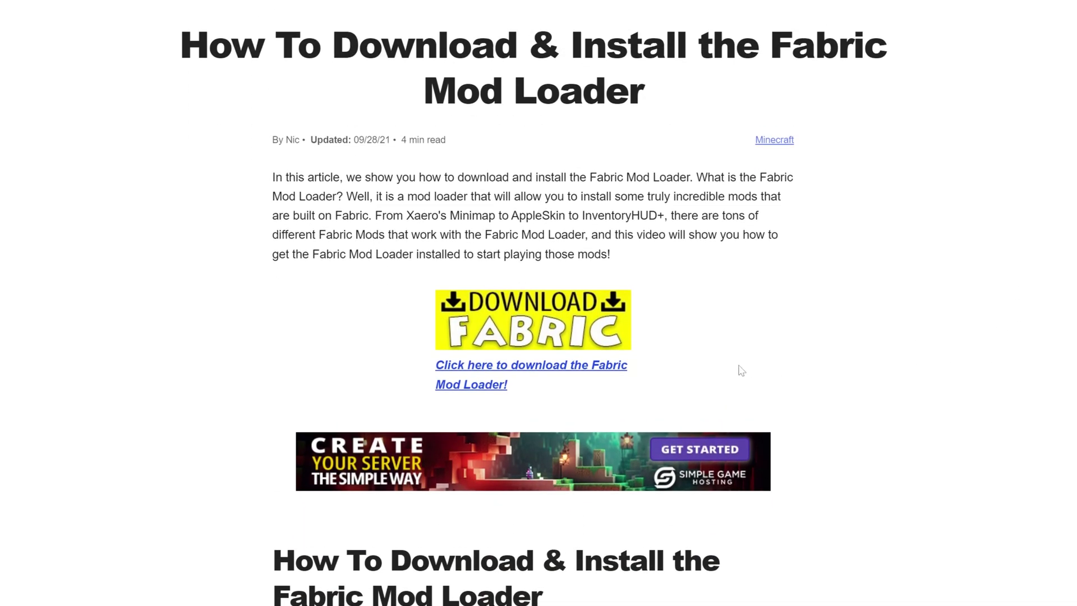
Open the Fabric download page from the guide and save the universal jar as fabric-installer-1.0.1.jar in Downloads
left_click(586, 340)
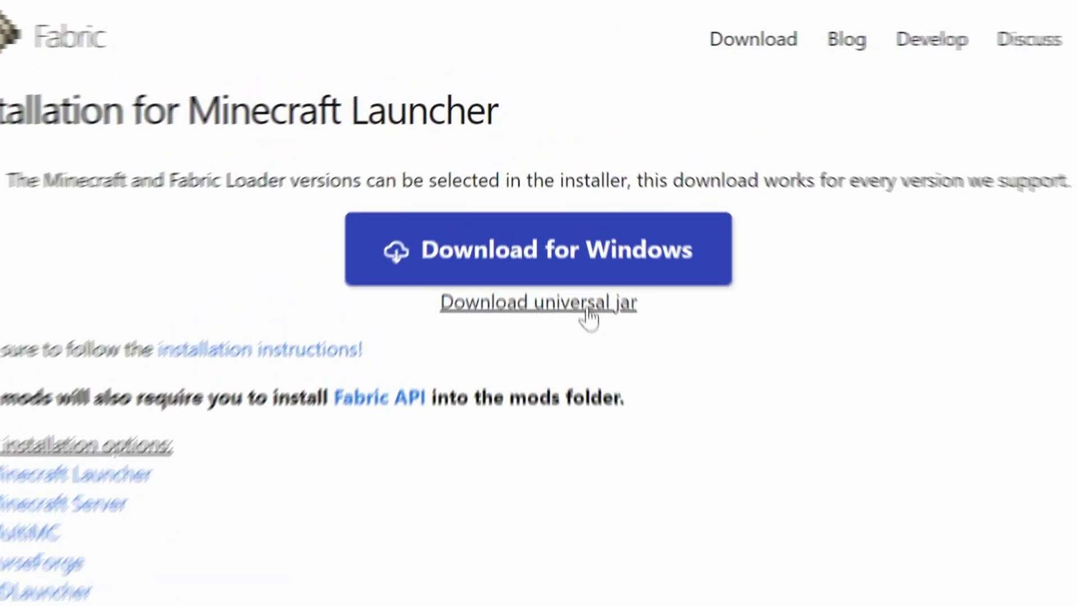
left_click(534, 322)
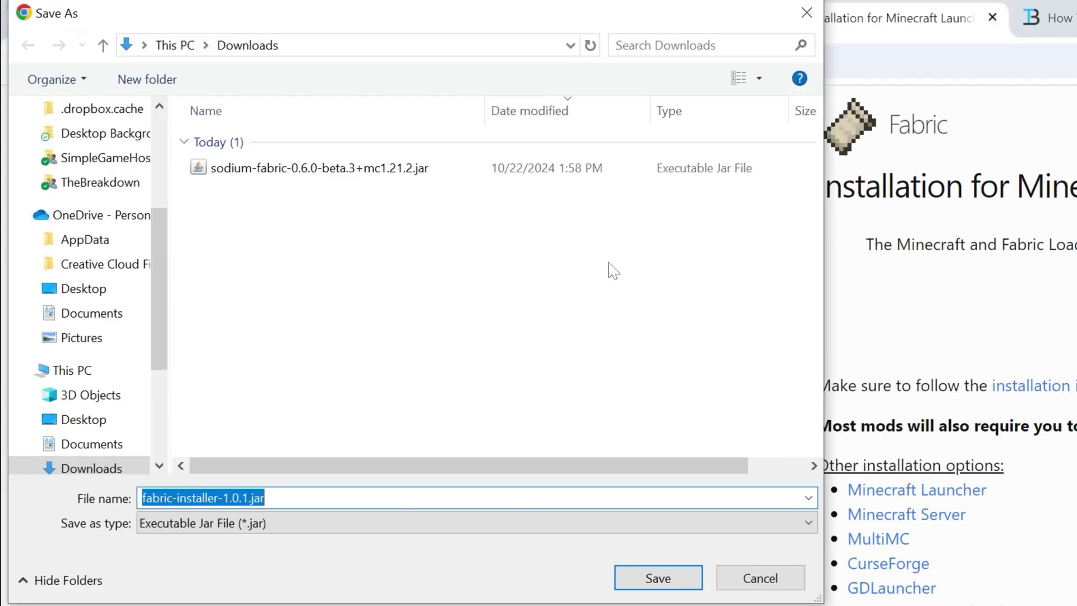
left_click(655, 581)
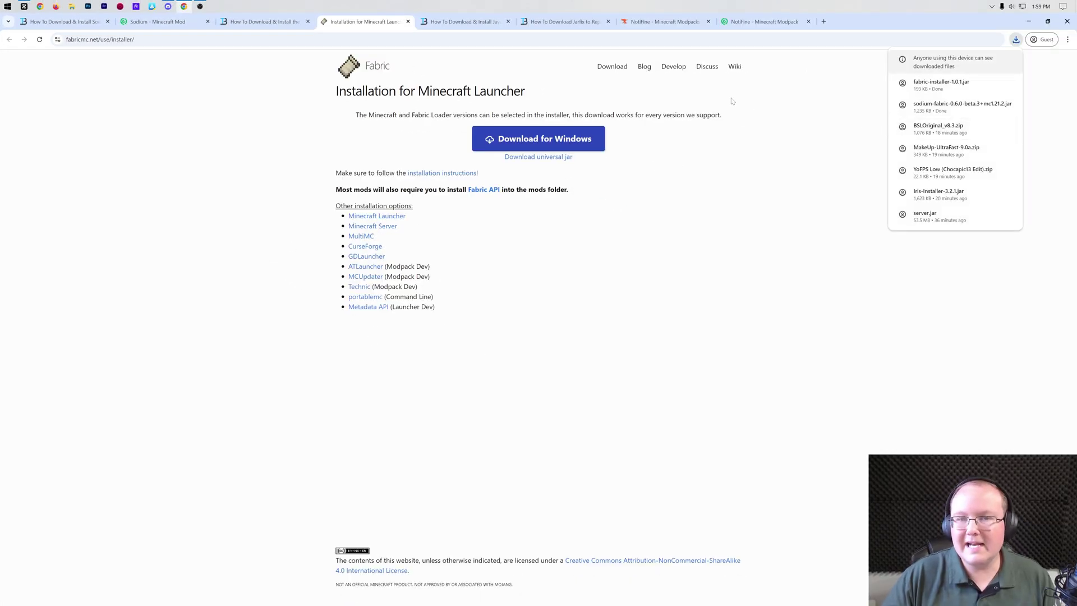
Move the Fabric installer and Sodium jars from Downloads to the desktop and place them apart in one row
left_click(471, 21)
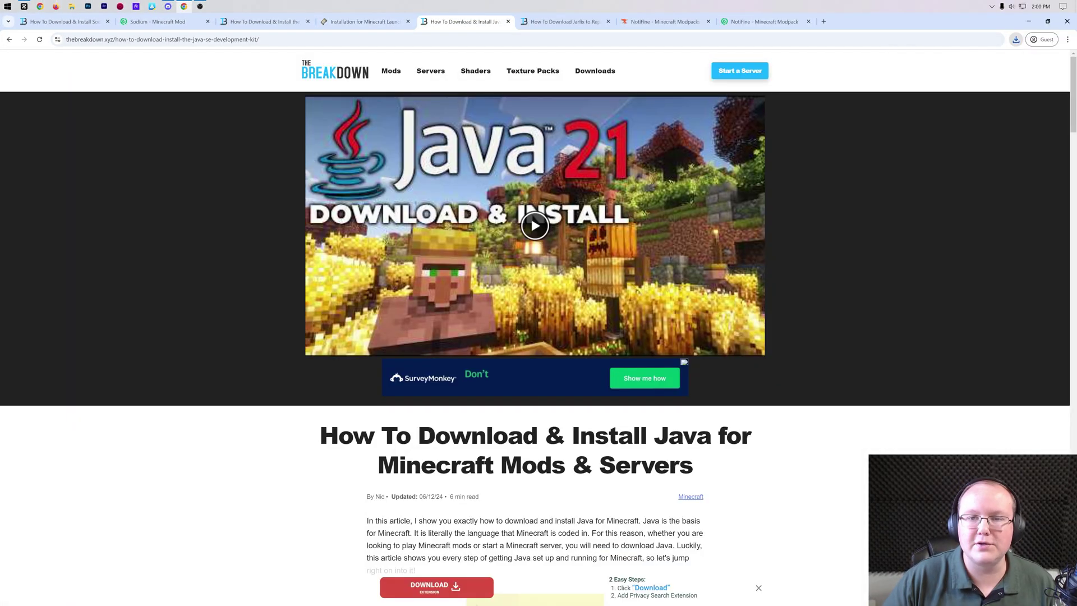
key("super+d")
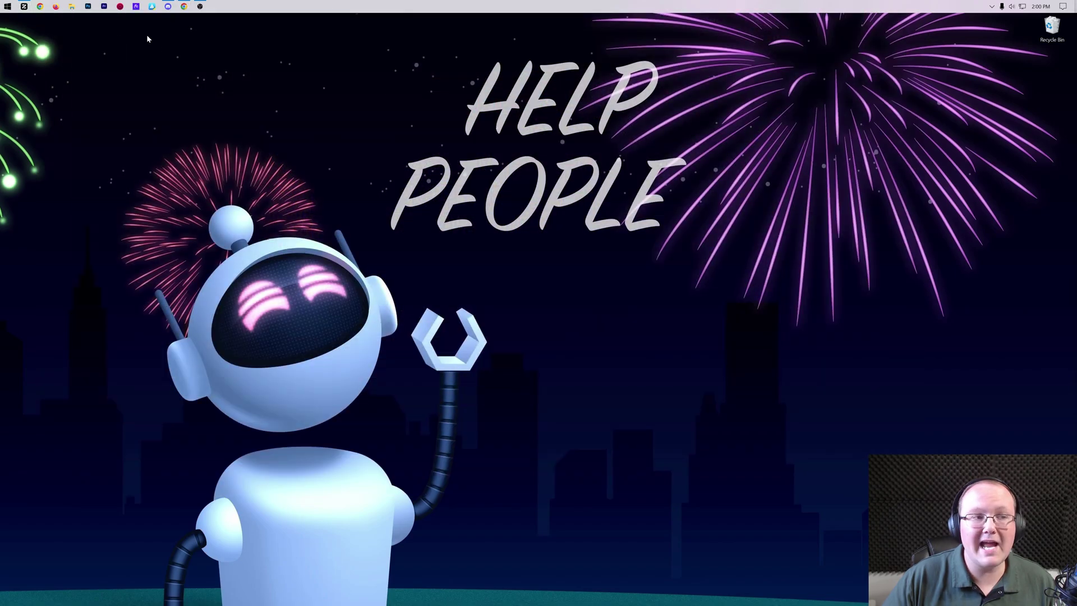
key("super+e")
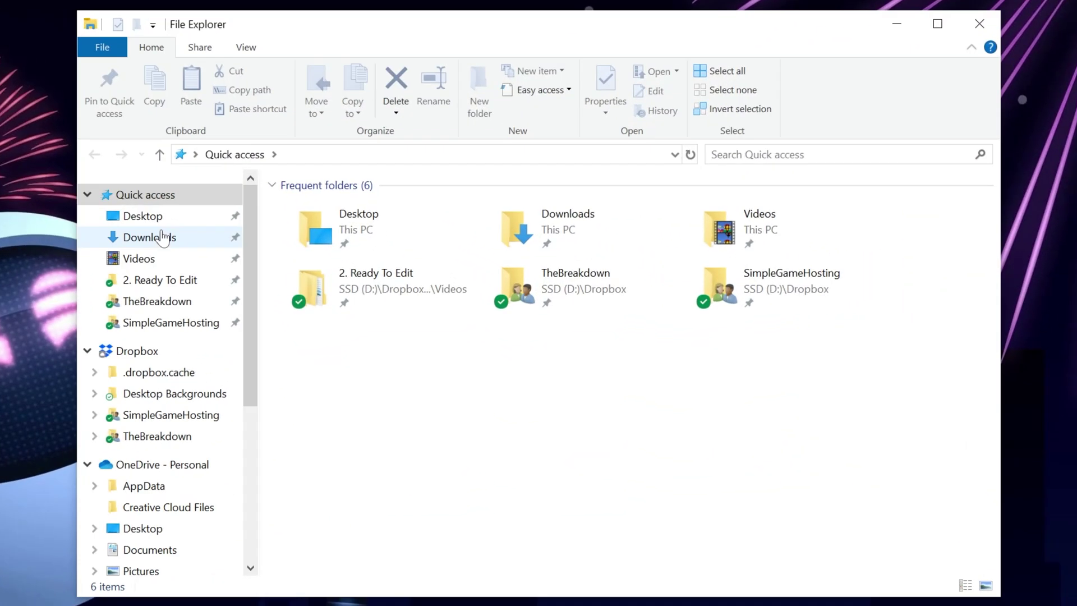
left_click(163, 237)
left_click_drag(333, 283, 99, 119)
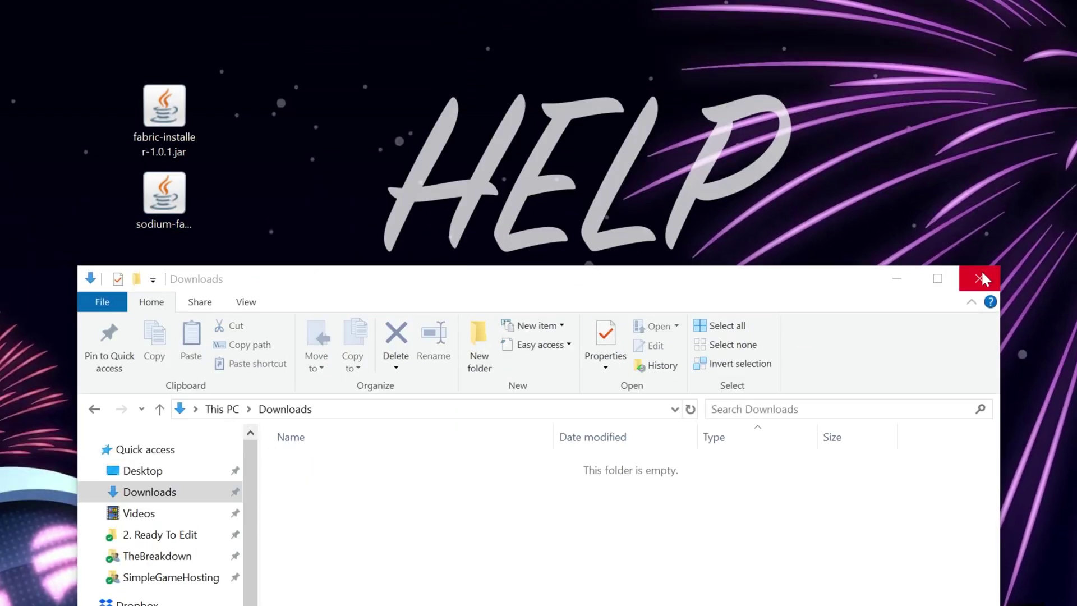
left_click(980, 279)
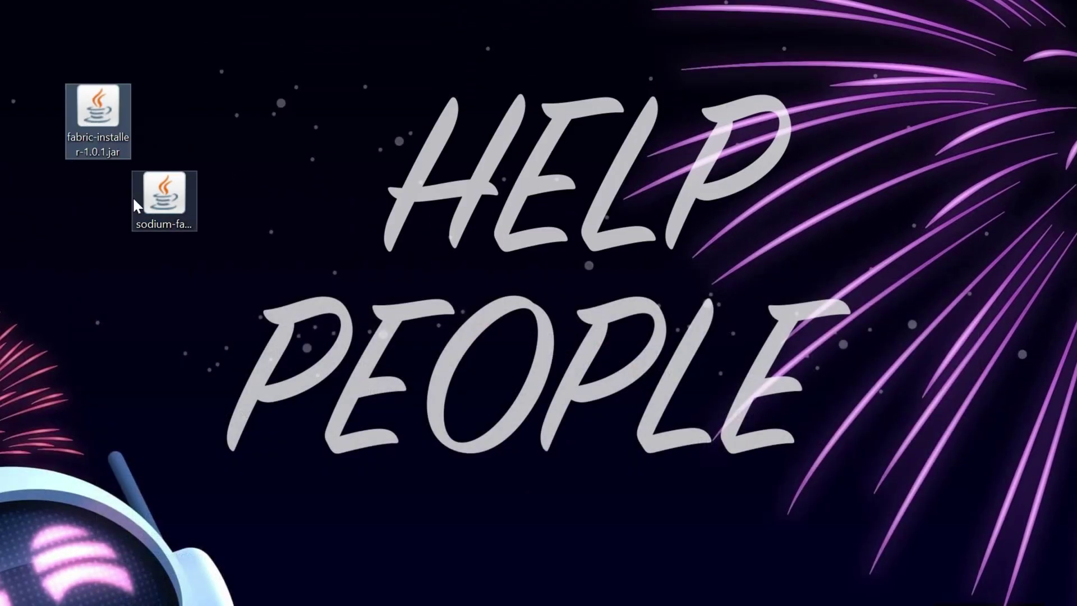
left_click_drag(135, 205, 267, 118)
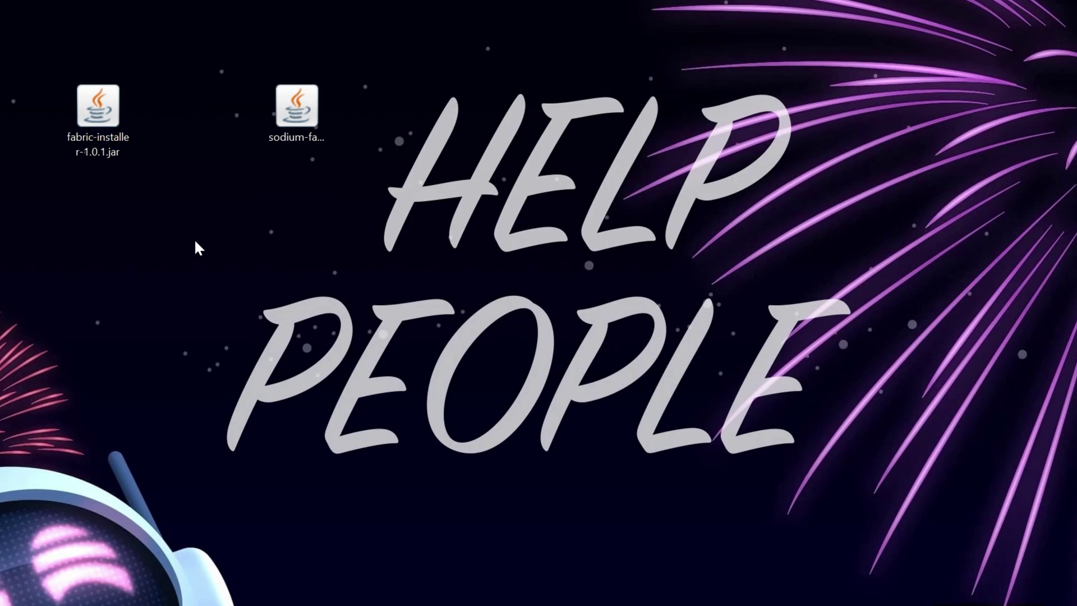
Choose Java(TM) Platform SE binary for opening the Fabric installer jar on the desktop
right_click(101, 125)
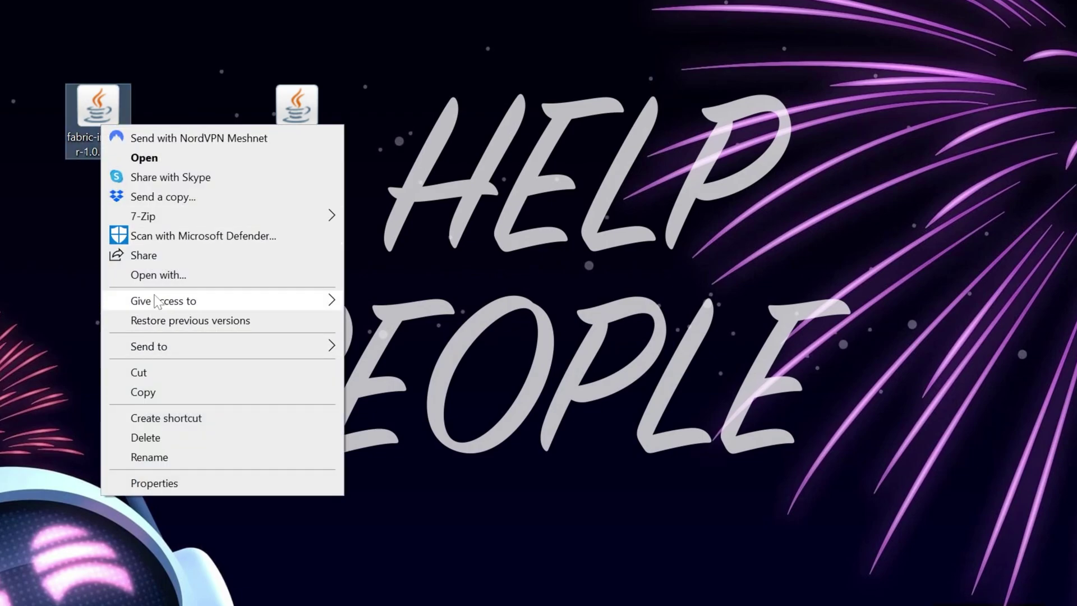
left_click(164, 274)
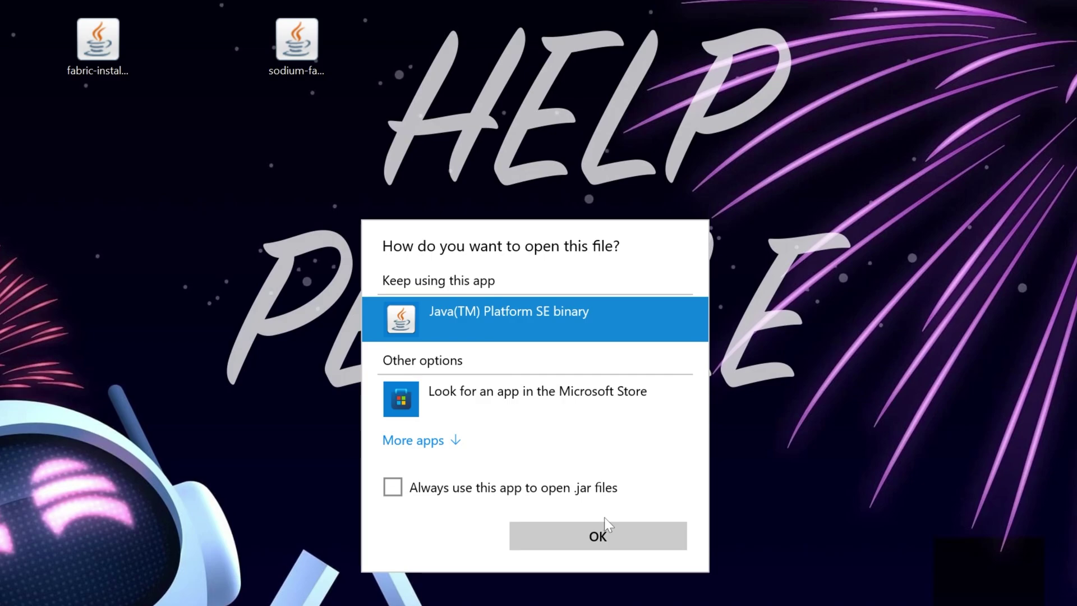
left_click(288, 396)
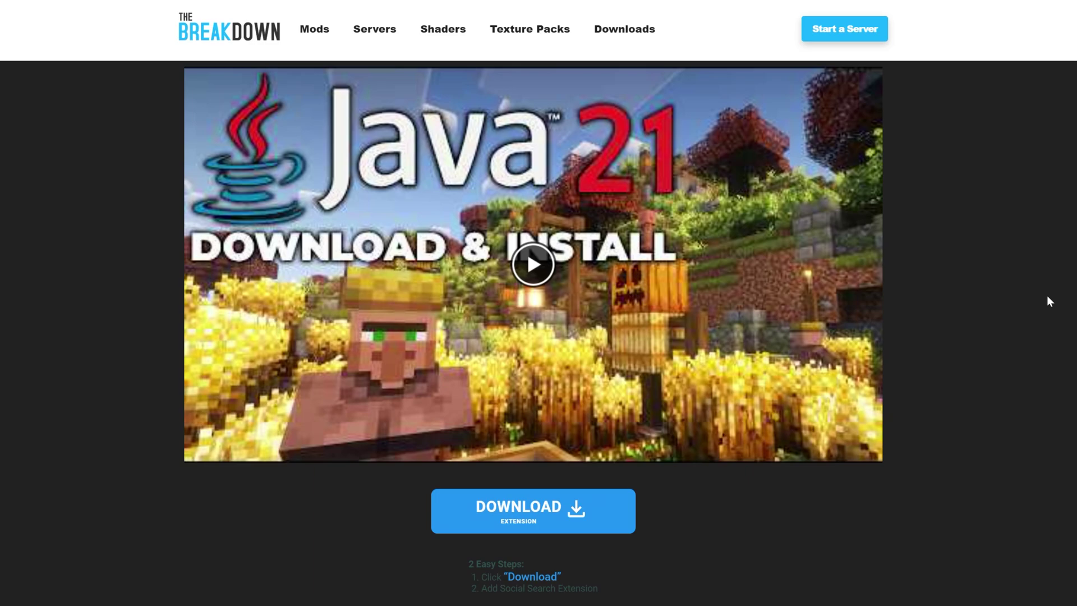
Look through the guide on downloading and installing Java 21 for Minecraft mods and servers
scroll(1019, 313, "down", 15)
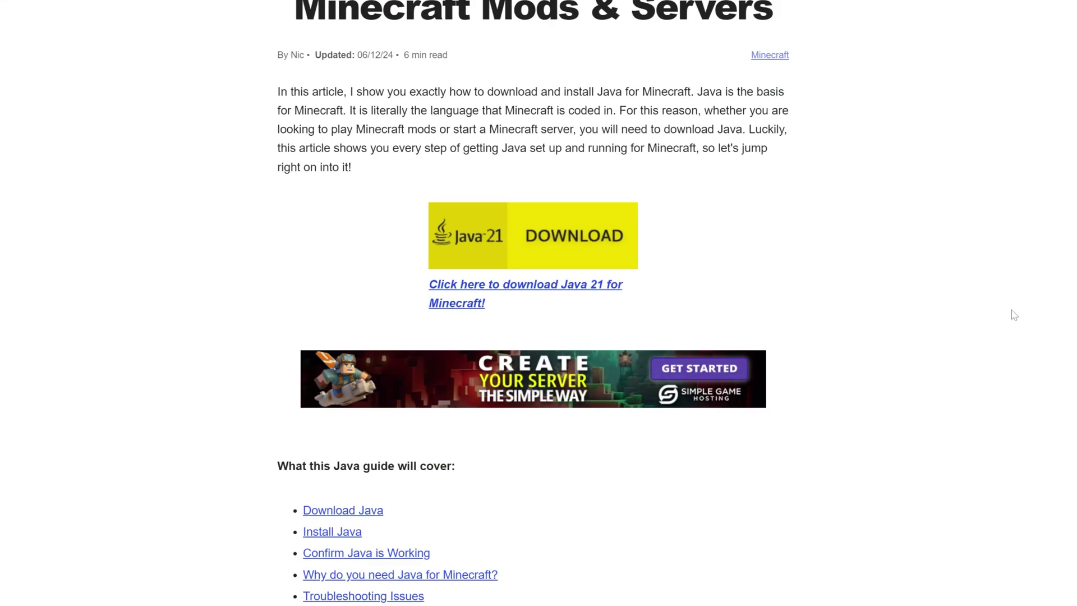
scroll(1013, 315, "down", 5)
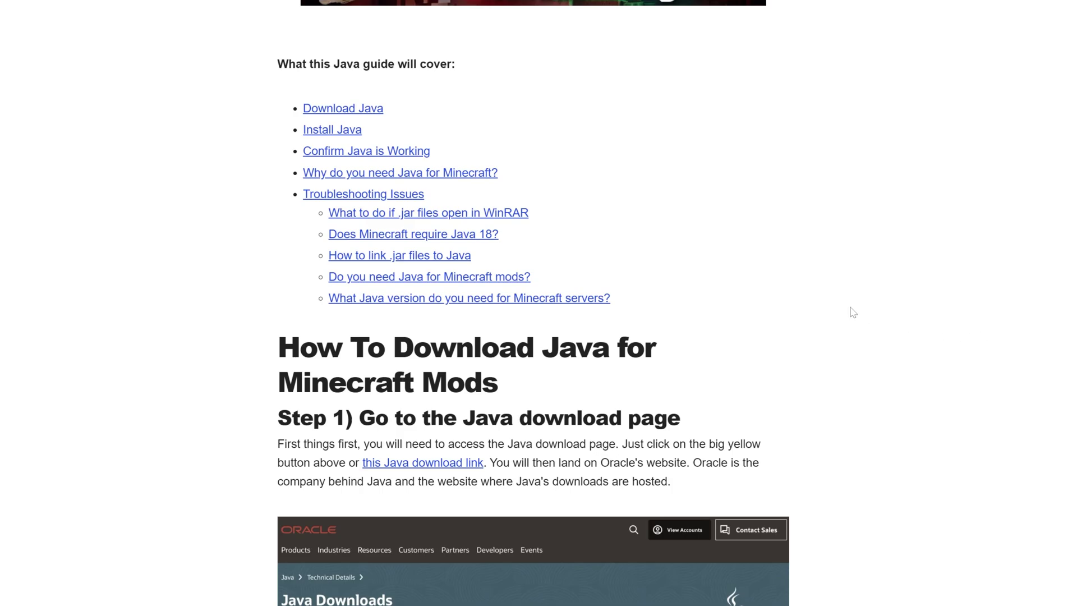
scroll(854, 313, "up", 13)
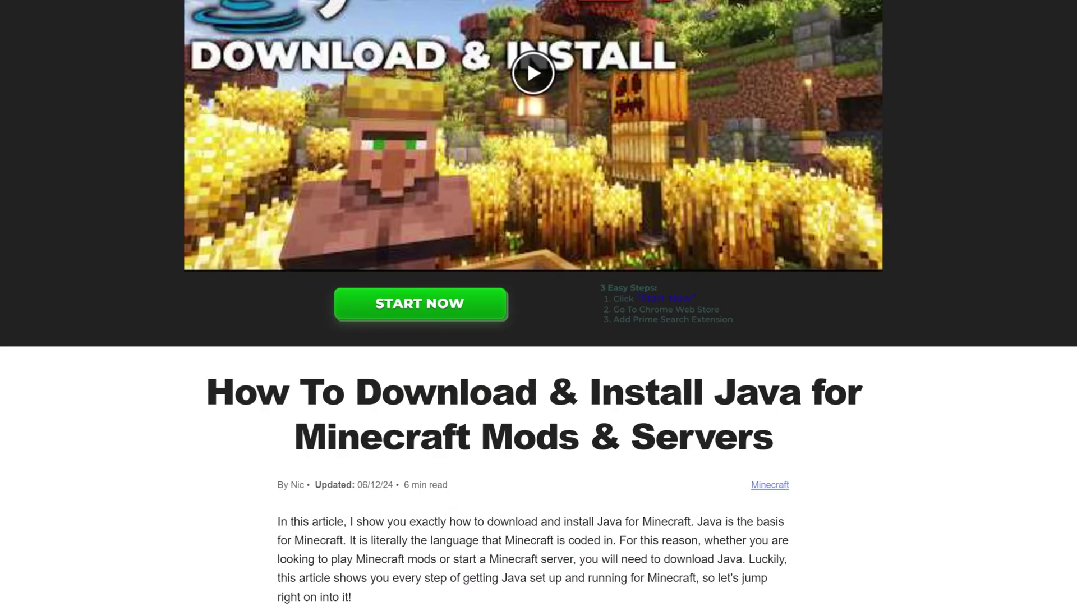
scroll(854, 313, "up", 3)
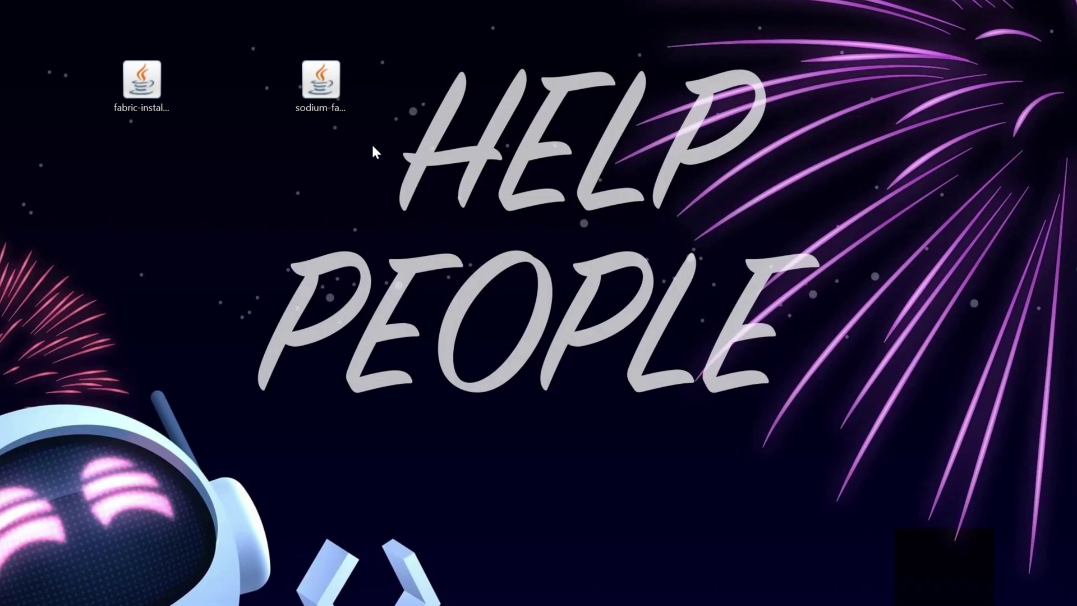
Open the Fabric installer jar on the desktop with Java(TM) Platform SE binary
right_click(129, 80)
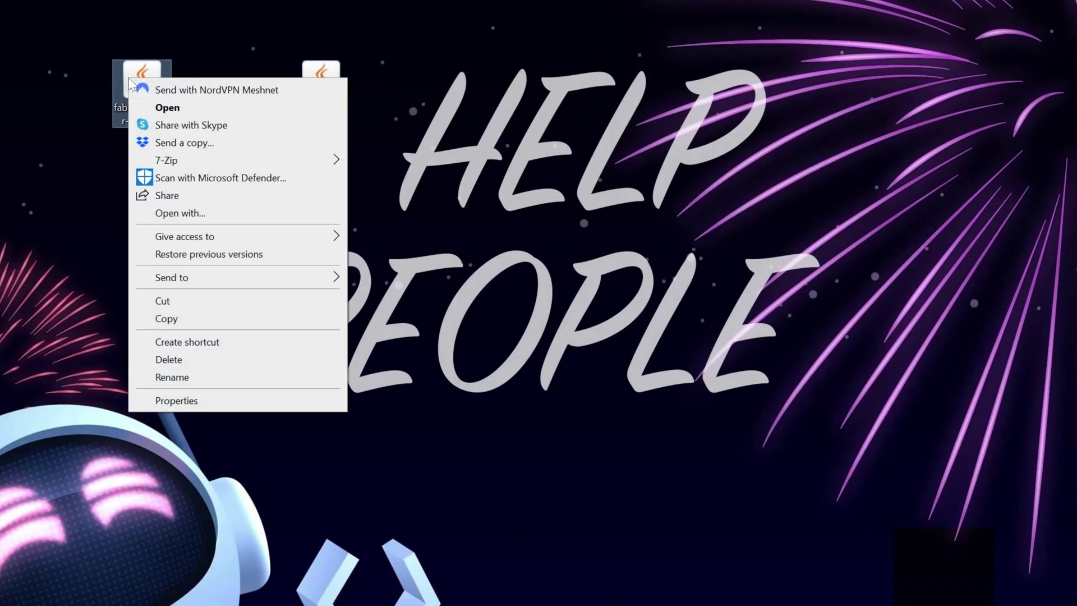
left_click(192, 213)
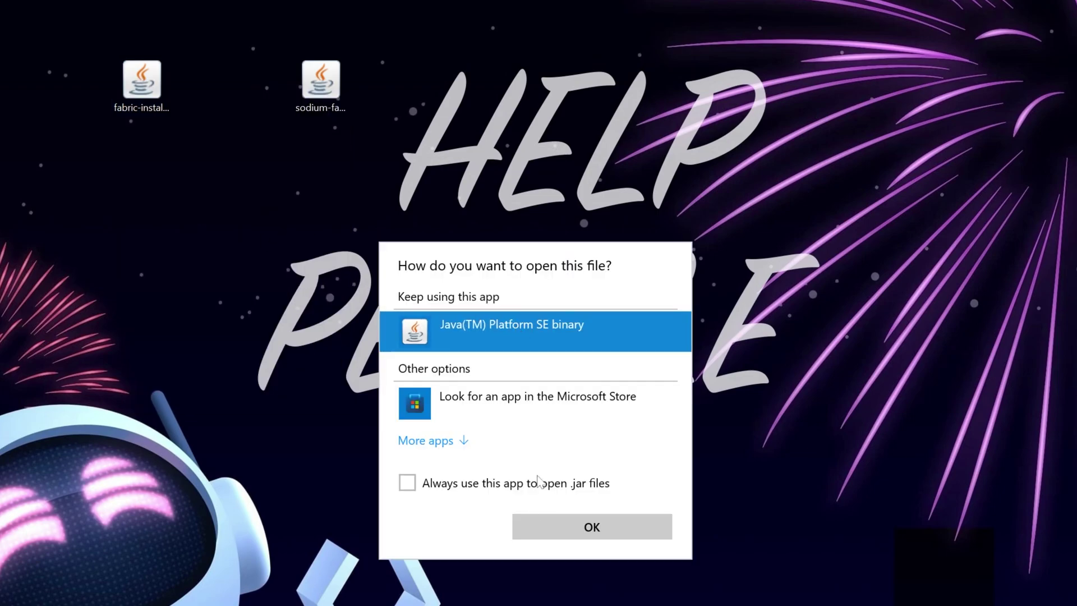
left_click(536, 527)
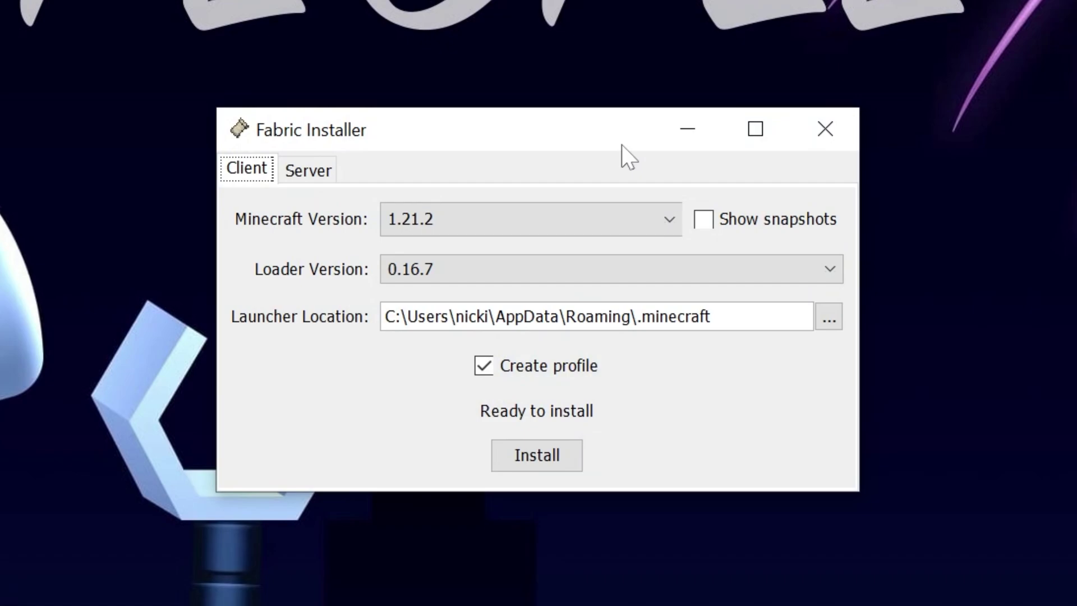
Install the Fabric client for Minecraft 1.21.2 with loader 0.16.7 and a created profile, and close the installer
left_click(556, 220)
left_click(540, 247)
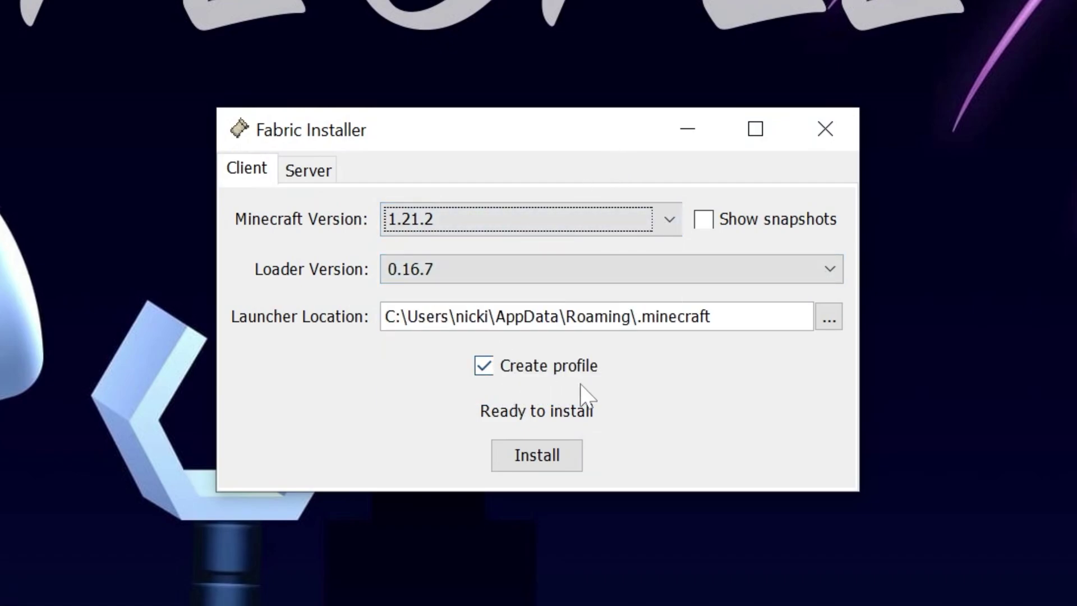
left_click(539, 459)
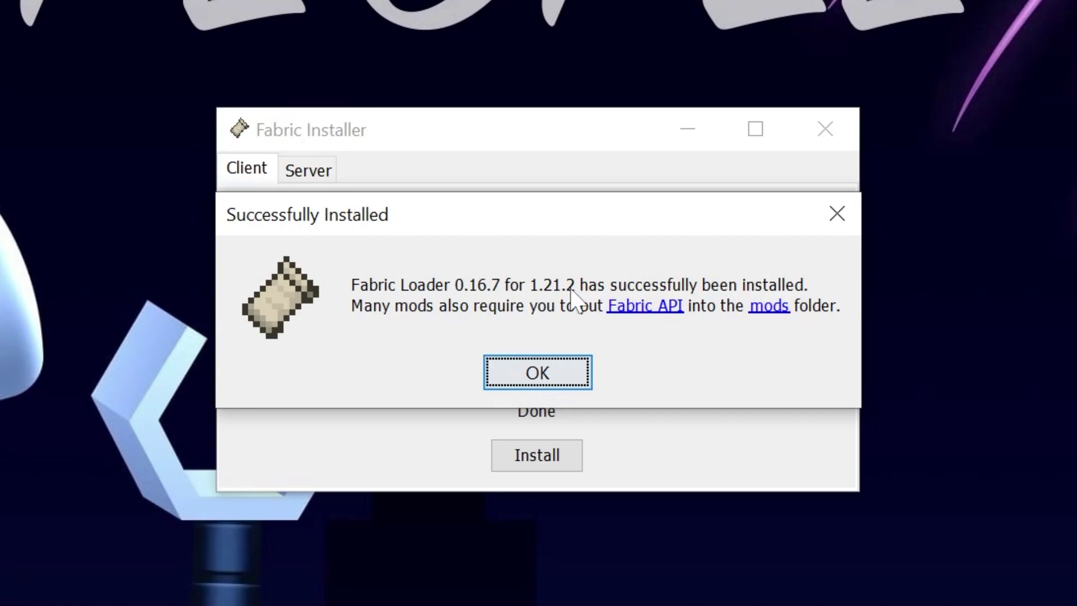
left_click(538, 356)
left_click(748, 178)
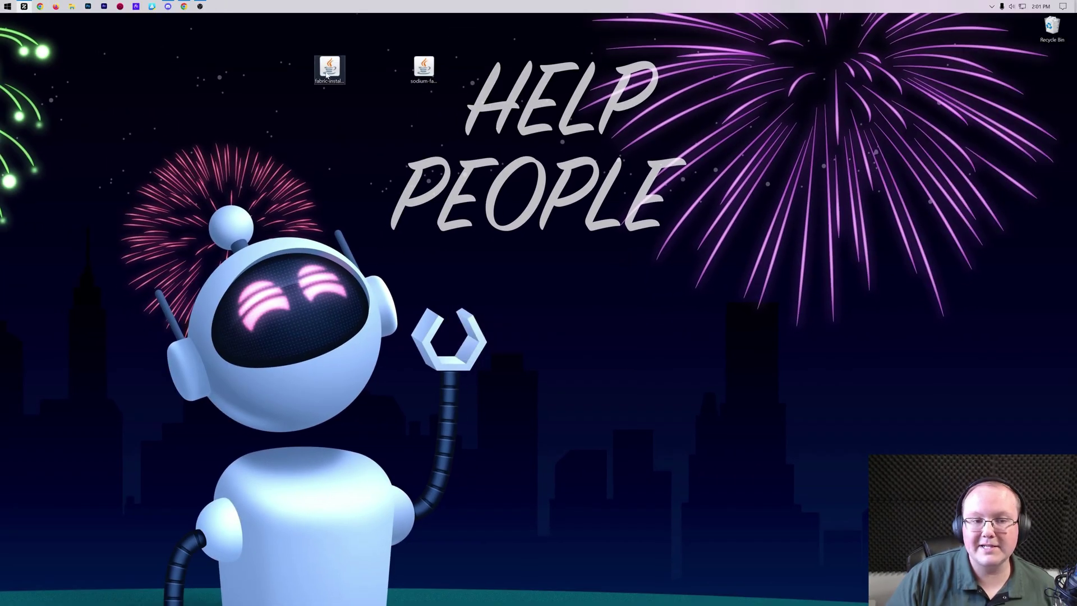
Put the Fabric installer jar in the Recycle Bin and move the Sodium jar closer to its former place
left_click_drag(327, 75, 1049, 28)
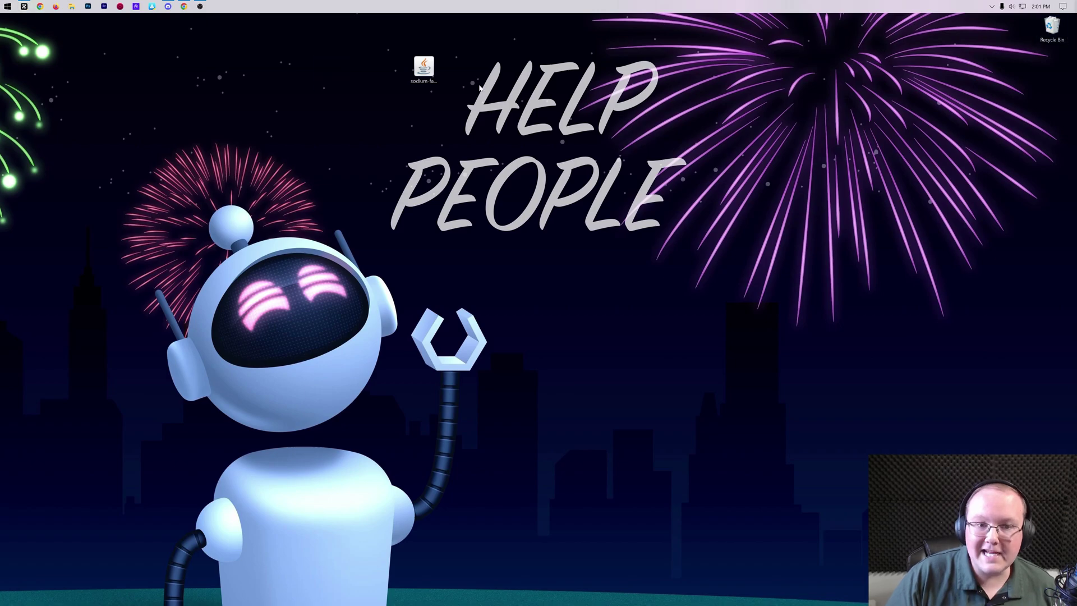
left_click_drag(423, 68, 362, 70)
Switch to the Minecraft Launcher and delete the Iris & Sodium for 1.21.2 installation of Java Edition
key("super")
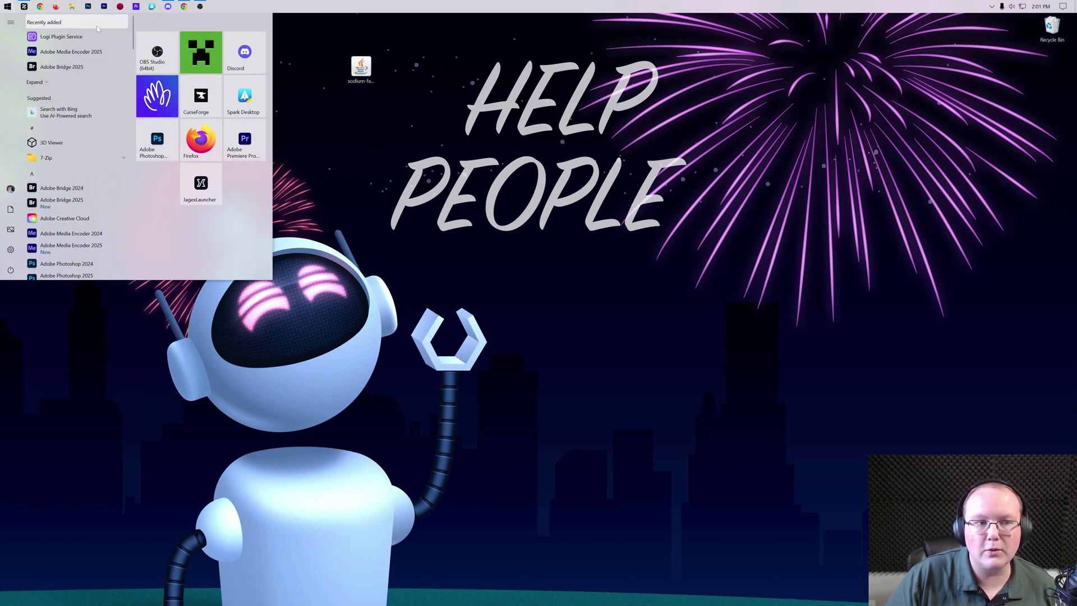
left_click(201, 53)
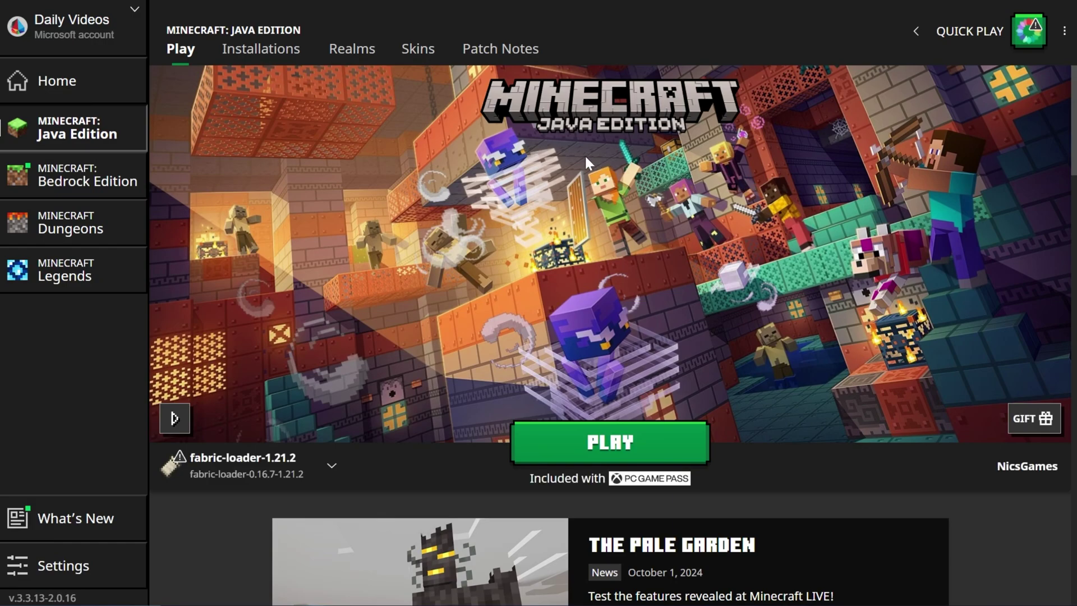
left_click(235, 68)
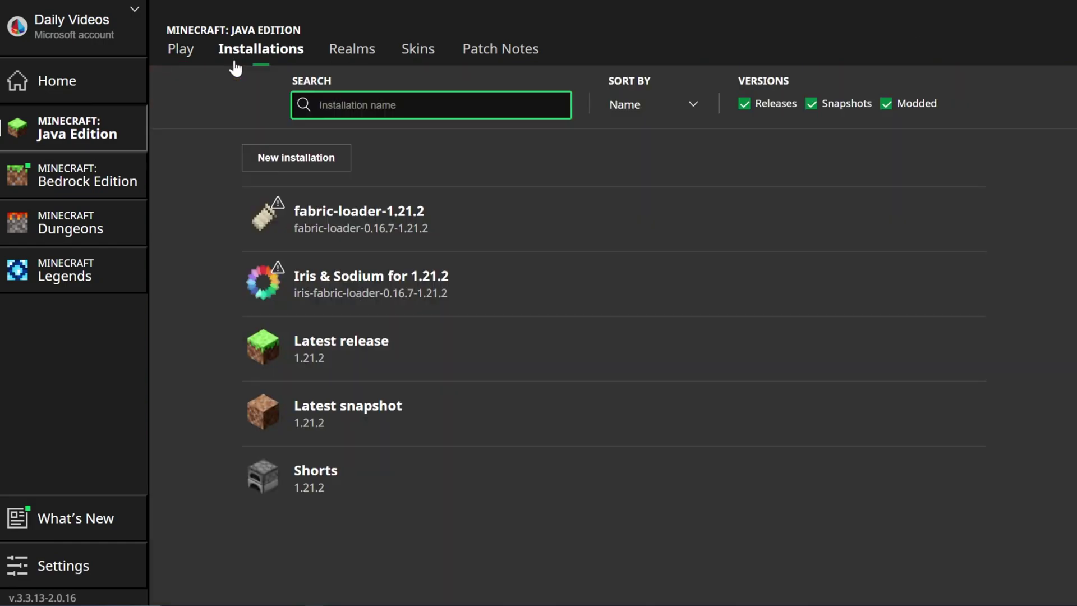
left_click(972, 284)
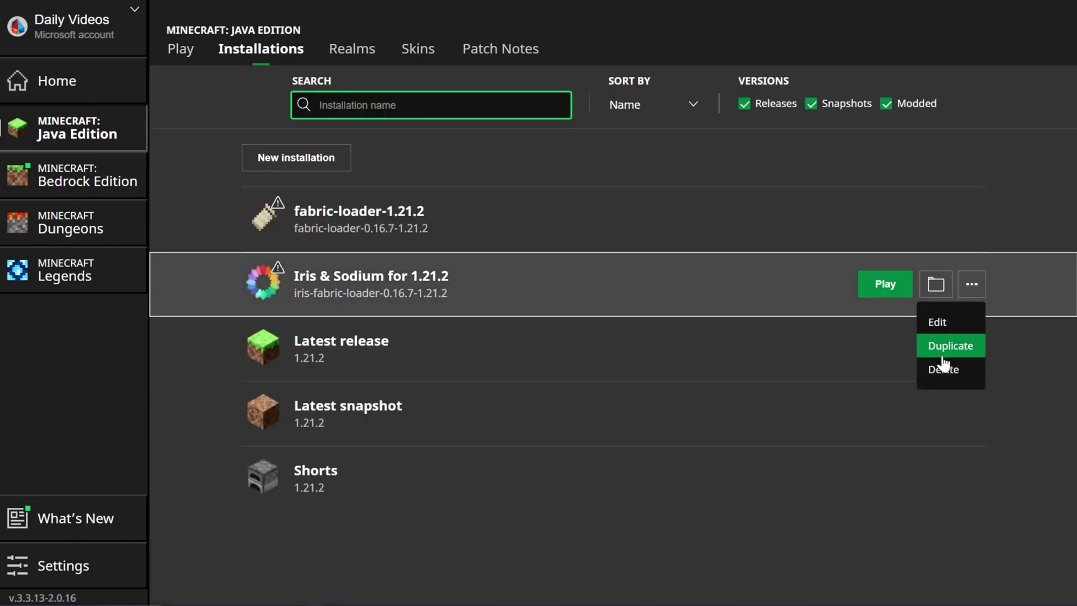
left_click(945, 368)
left_click(580, 346)
Turn the Modded version filter for the installations off and back on
left_click(911, 101)
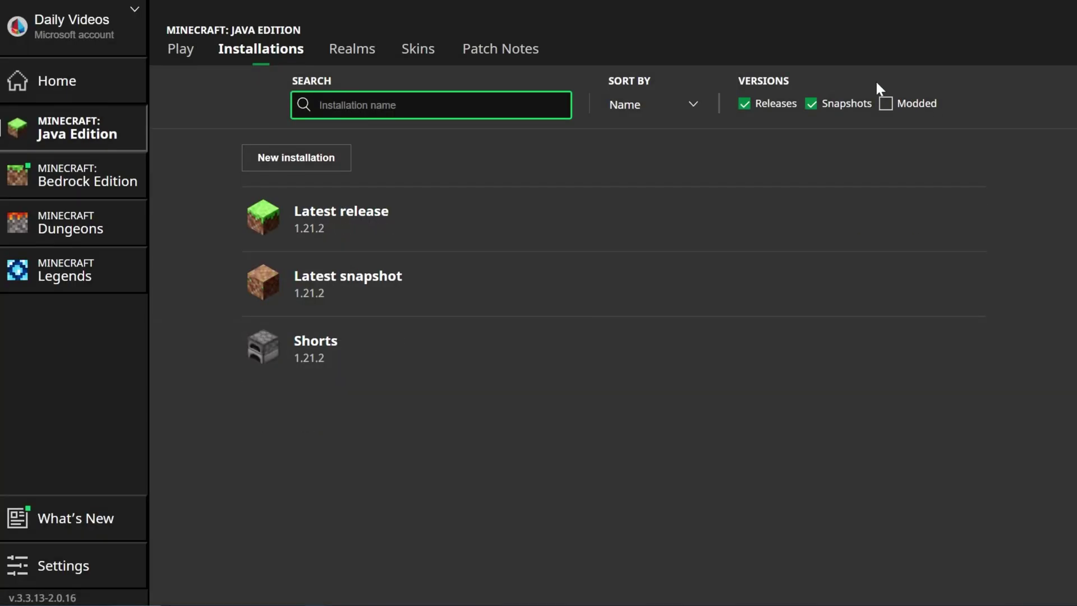
left_click(929, 101)
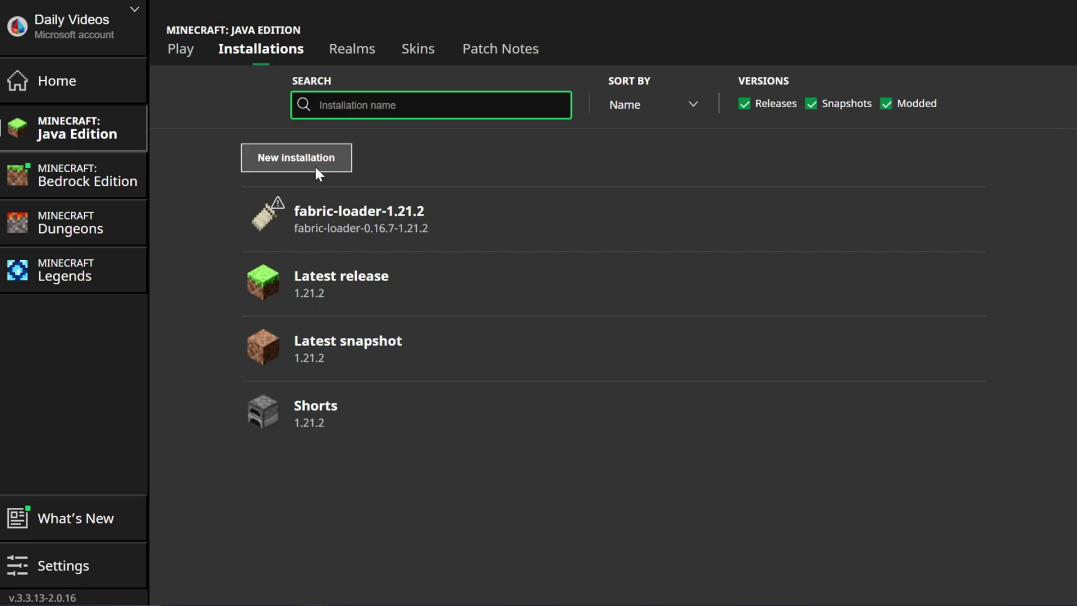
Create an installation named SimpleGameHosting.com using release fabric-loader-0.16.7-1.21.2 and a resolution of 2560 x 1440
left_click(314, 164)
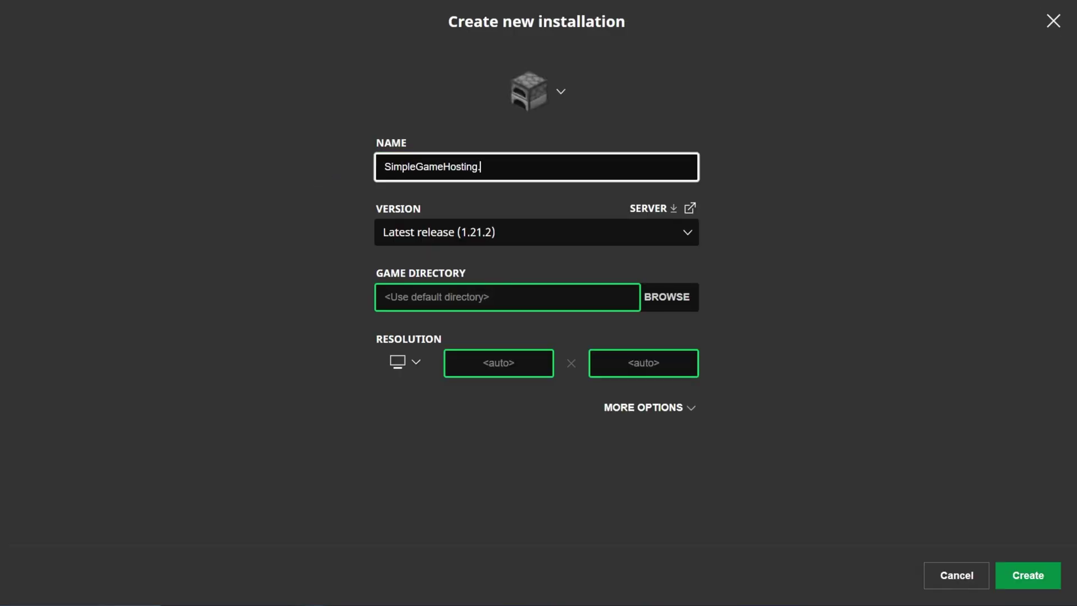
key("Tab")
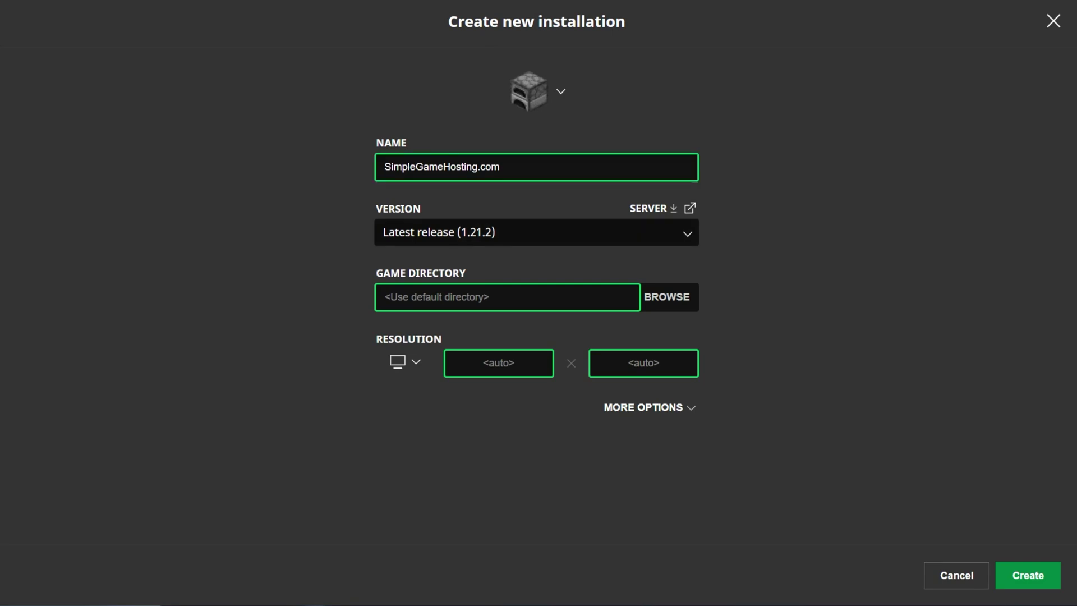
key("Tab")
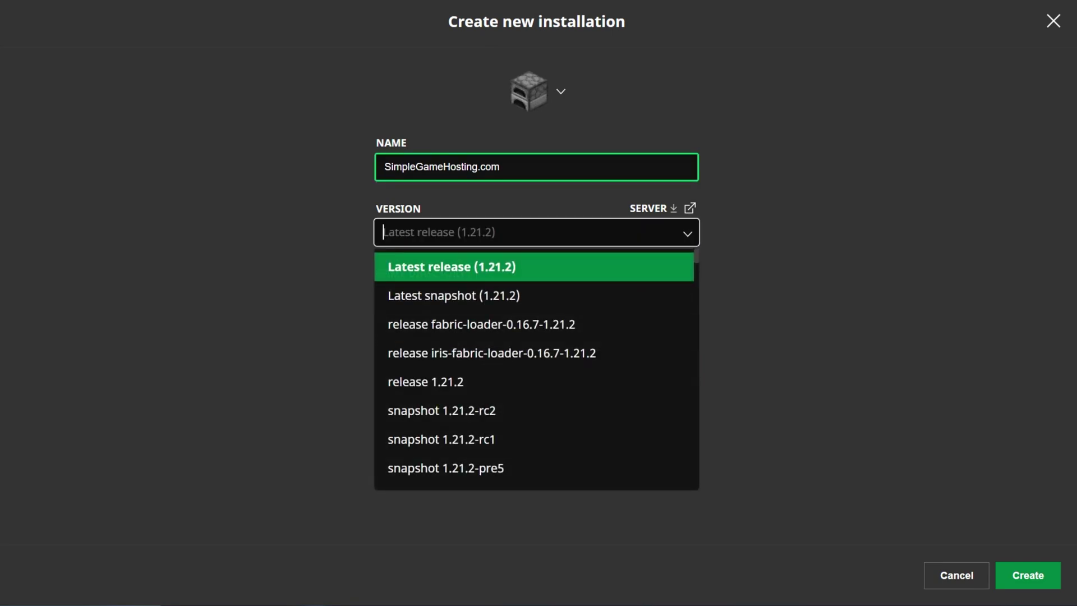
left_click(577, 329)
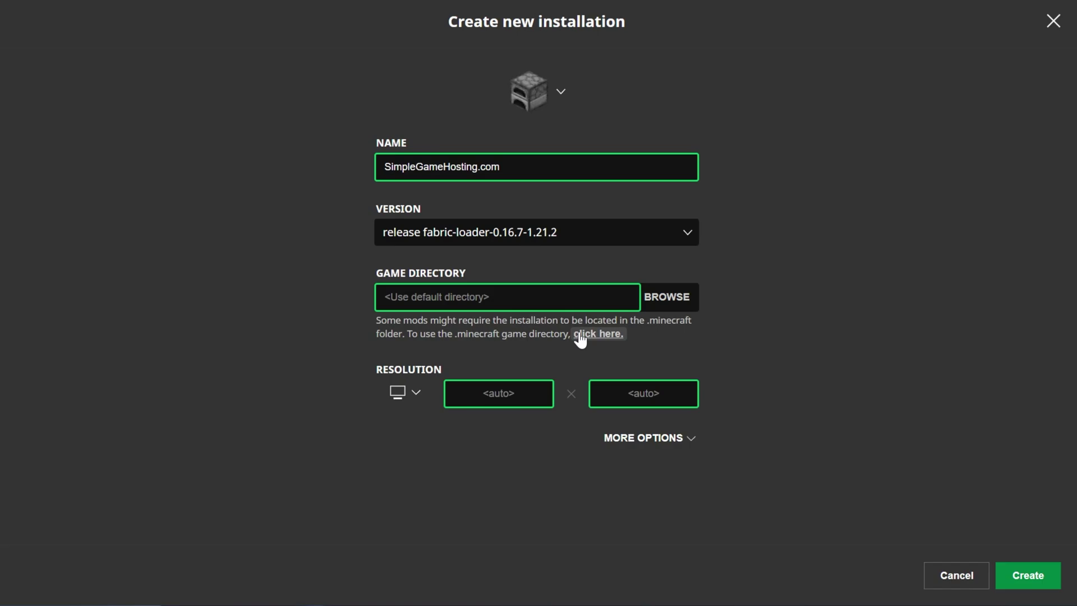
left_click(401, 393)
left_click(418, 359)
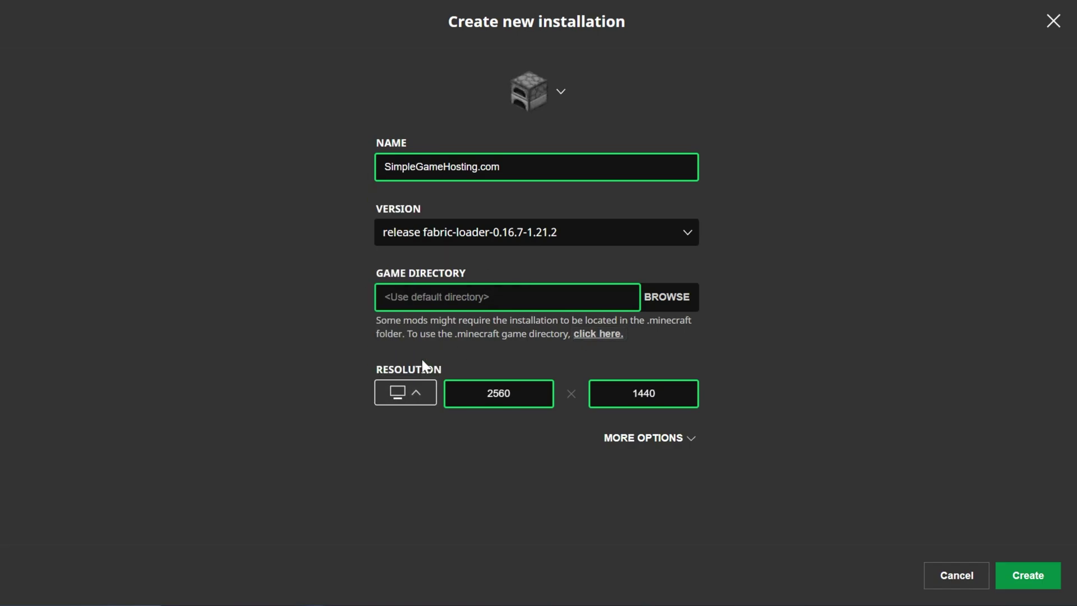
left_click(1028, 576)
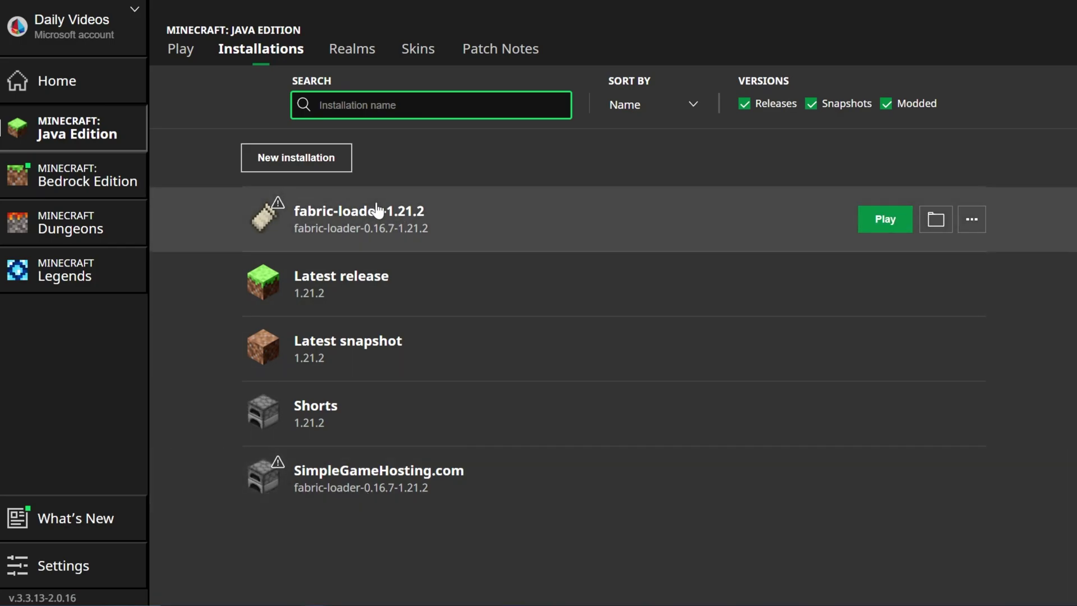
Open the game folder of the fabric-loader-1.21.2 installation and move the existing mods folder out of it
left_click(936, 219)
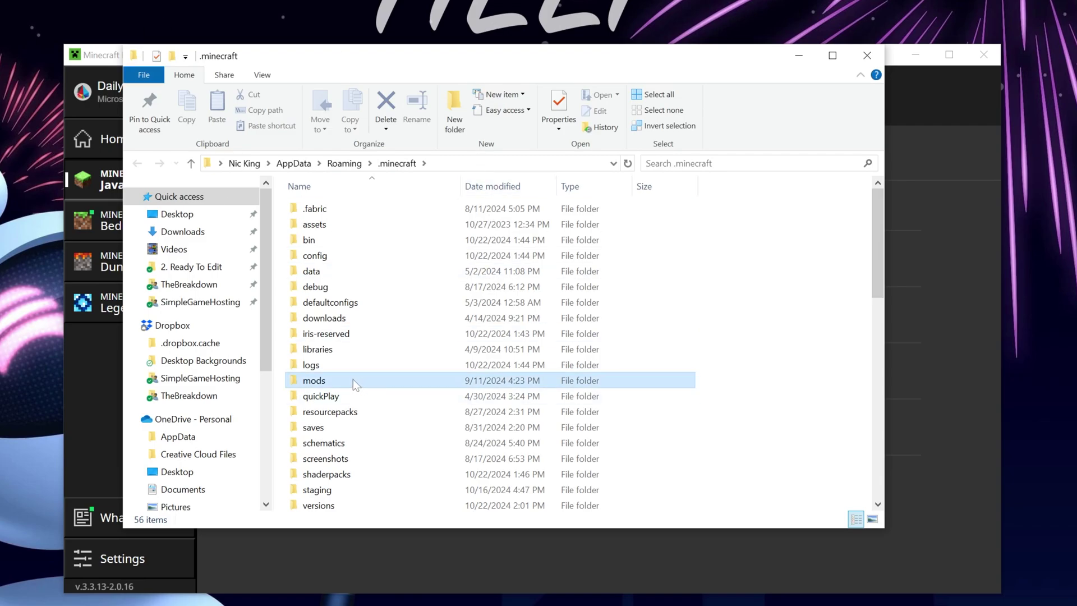
left_click_drag(348, 383, 943, 303)
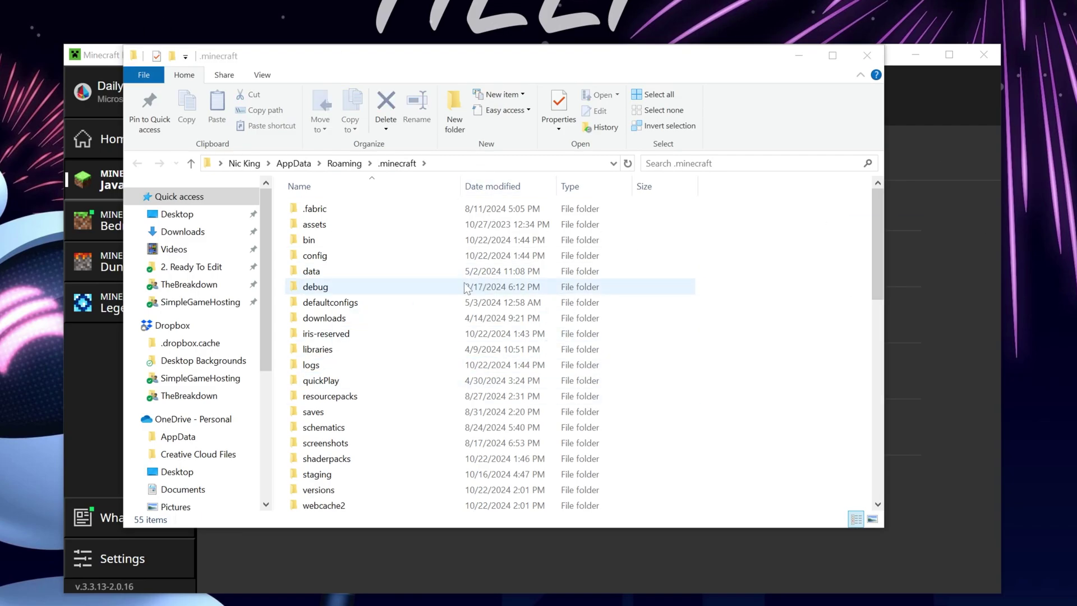
Create a new folder named mods inside the .minecraft folder
right_click(281, 206)
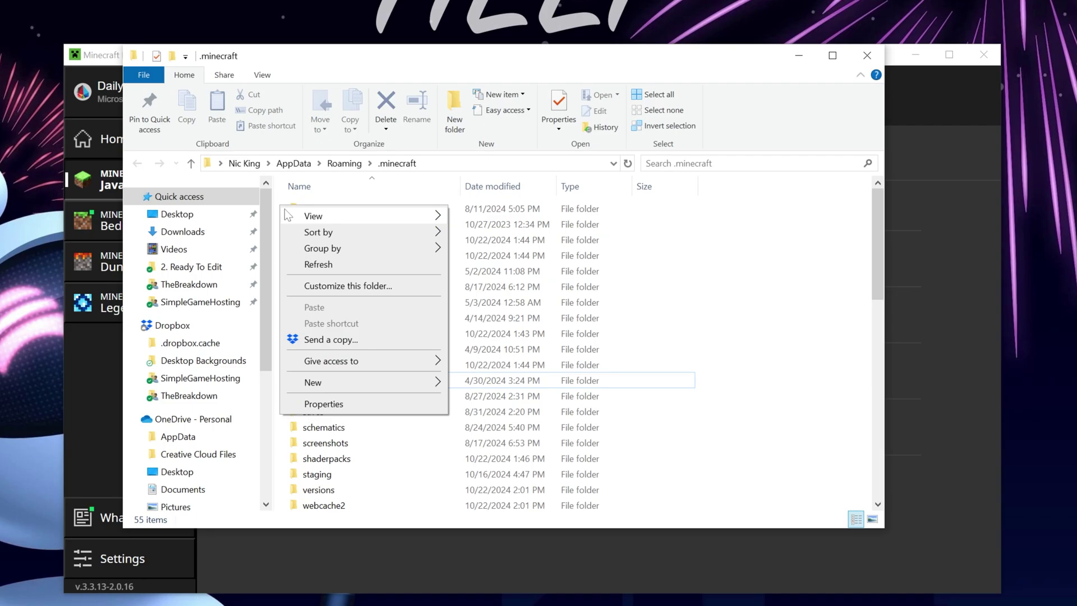
mouse_move(335, 390)
left_click(483, 381)
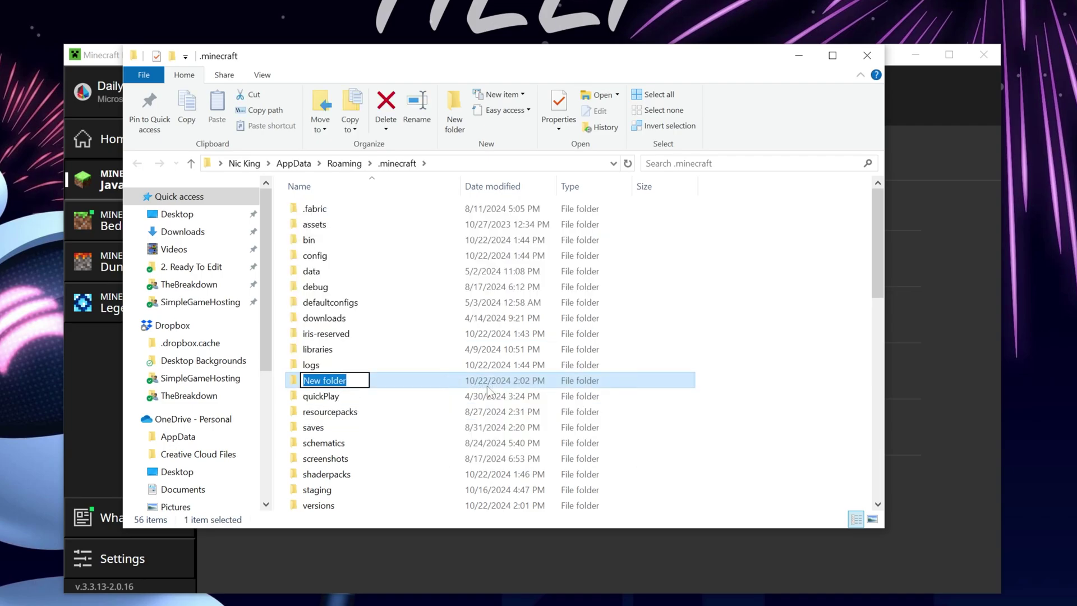
type("mods")
key("Return")
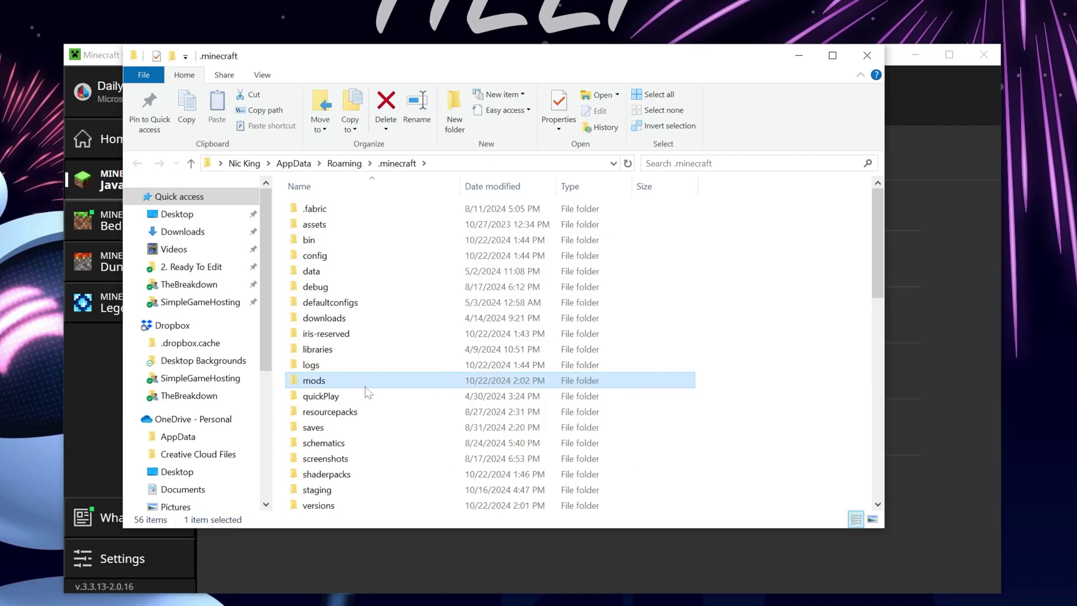
Move the Sodium jar from the desktop into the new mods folder and close the folder window
double_click(366, 391)
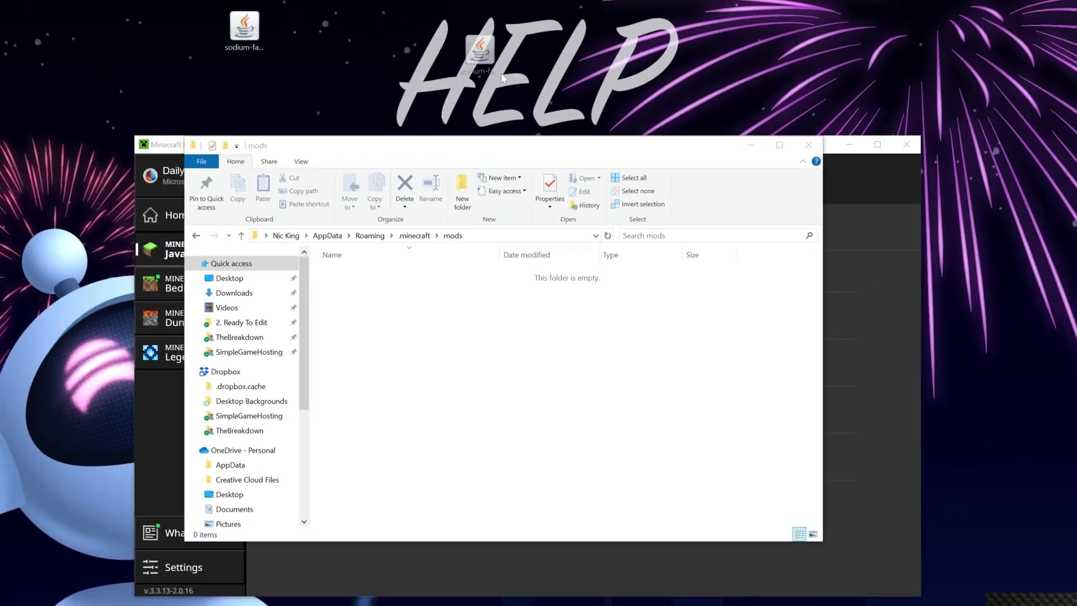
left_click_drag(244, 28, 632, 354)
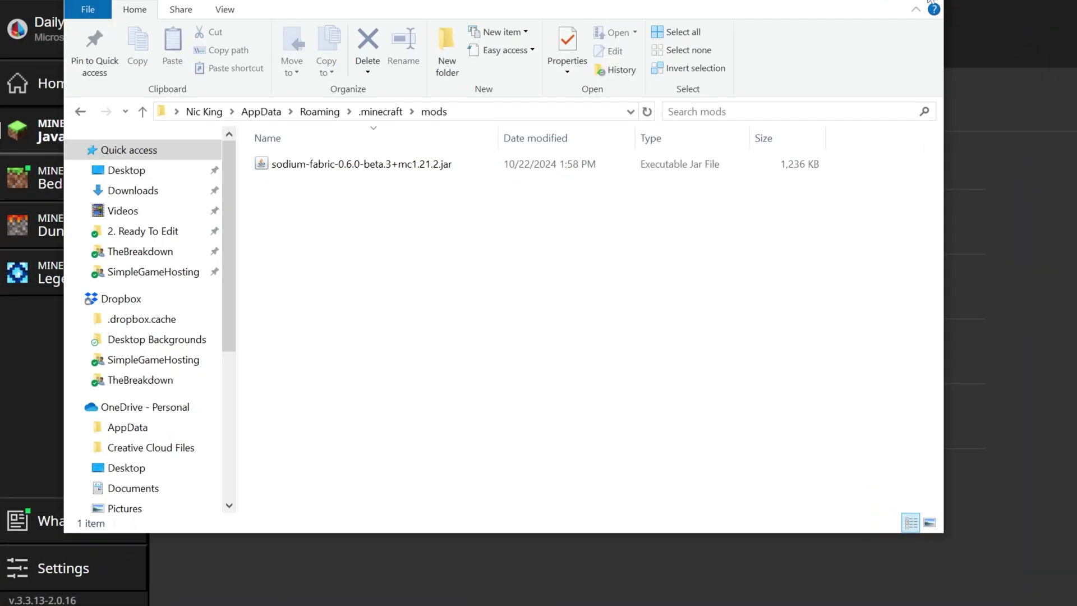
left_click(929, 2)
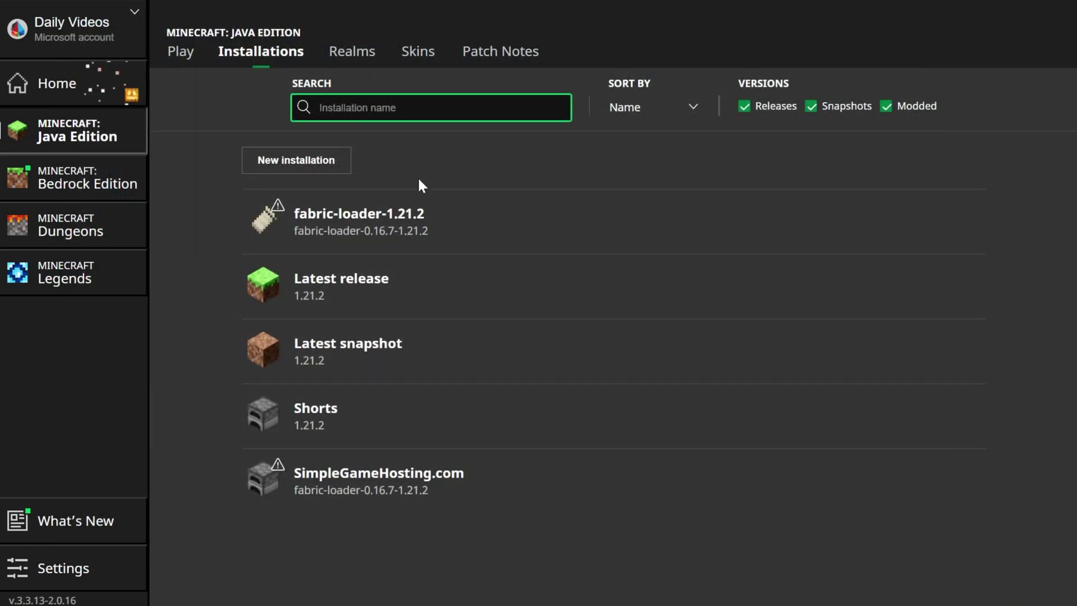
Launch the SimpleGameHosting.com installation, accepting the modified-installation warning
left_click(875, 481)
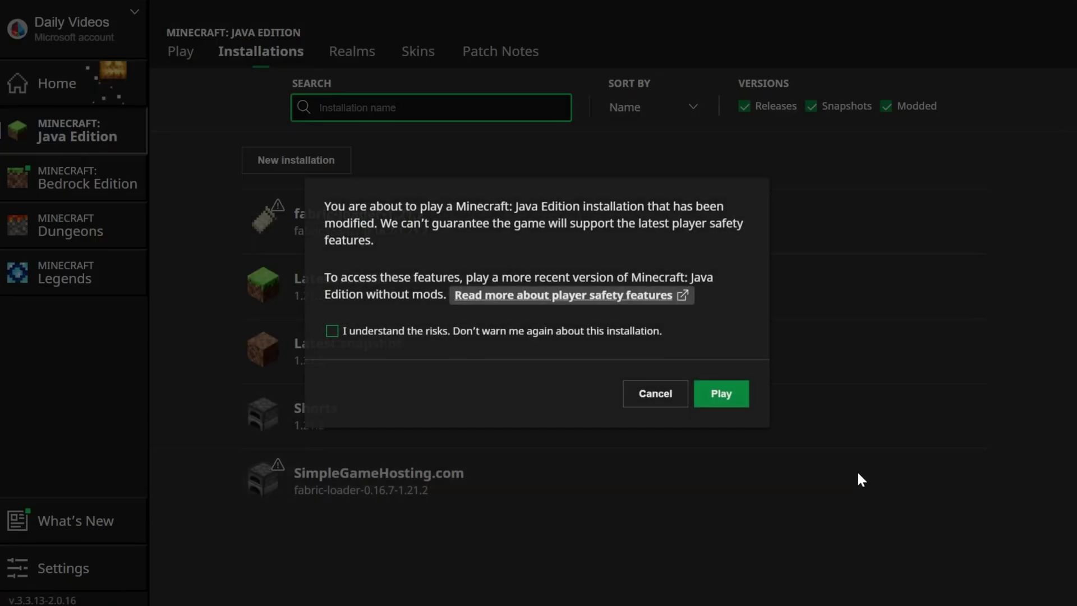
left_click(727, 396)
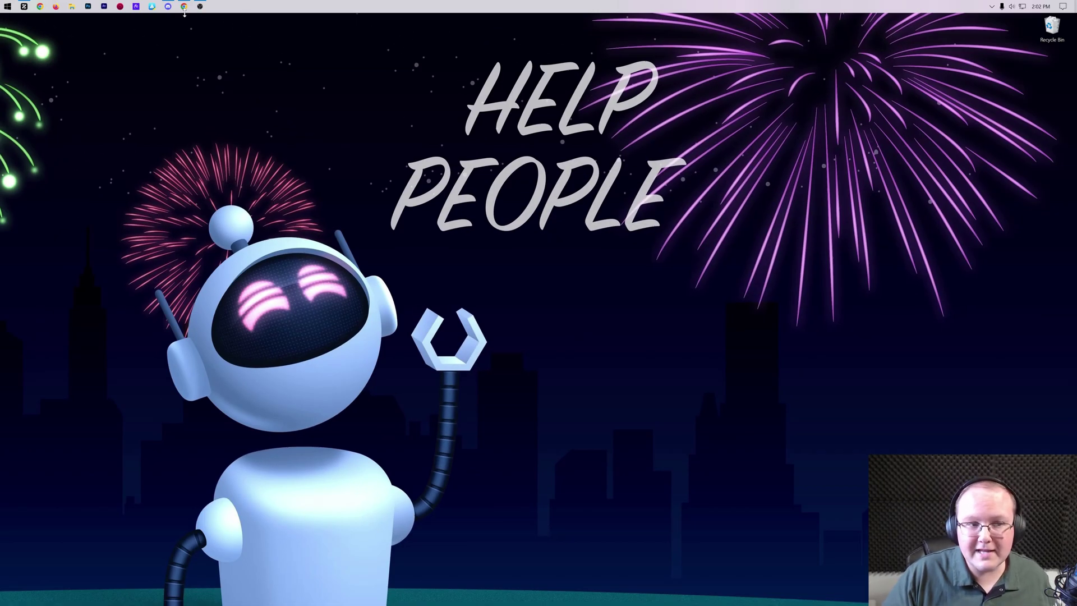
Switch to the browser and view the description of the NotiFine modpack
left_click(184, 6)
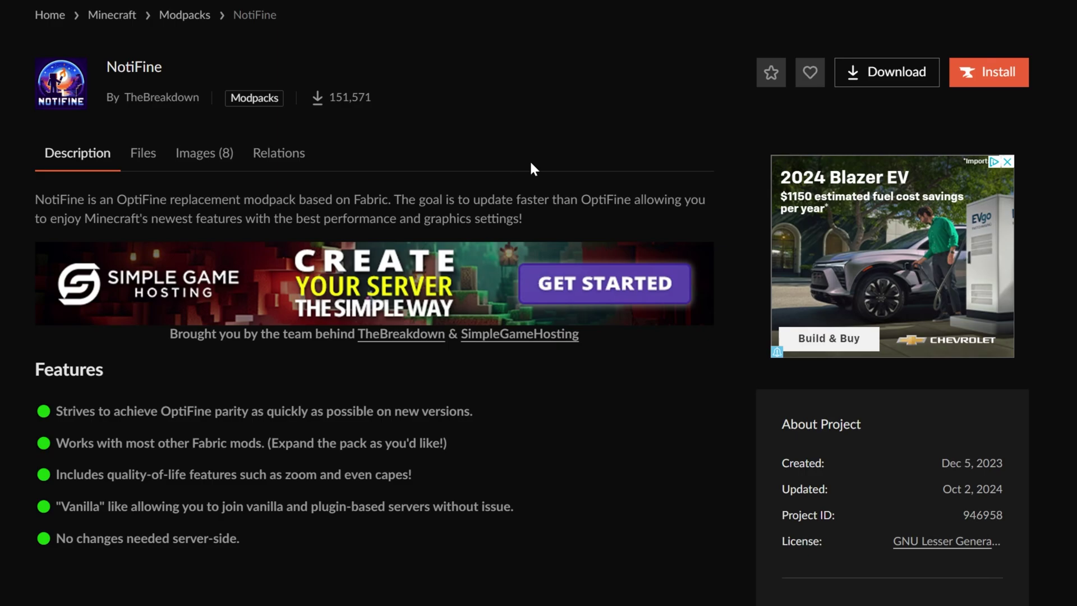
scroll(530, 163, "up", 2)
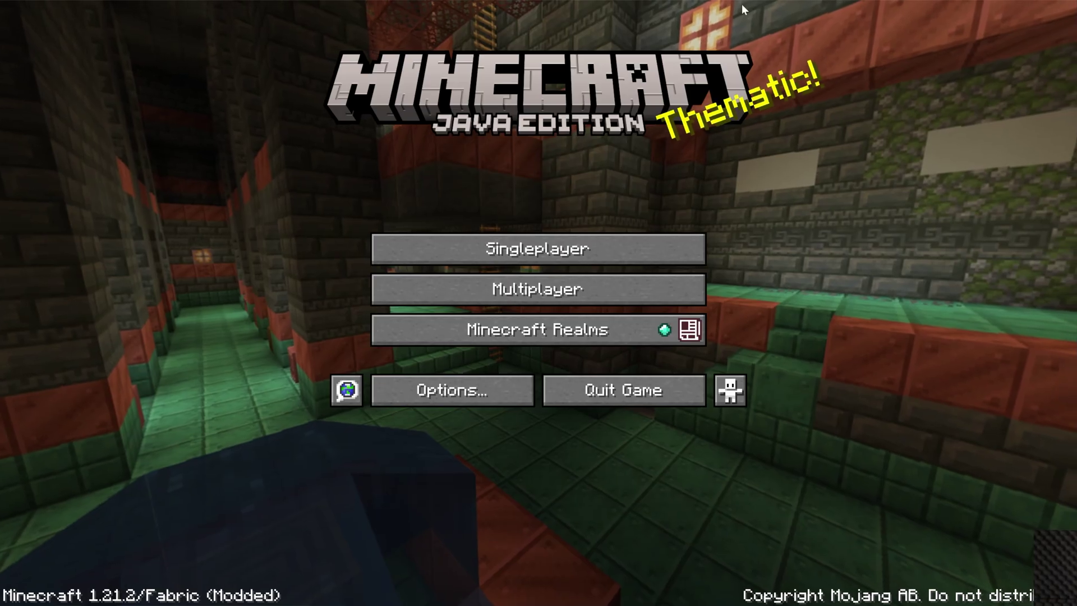
Open Minecraft's video settings and examine Sodium's General, Quality, Performance and Advanced options
left_click(456, 398)
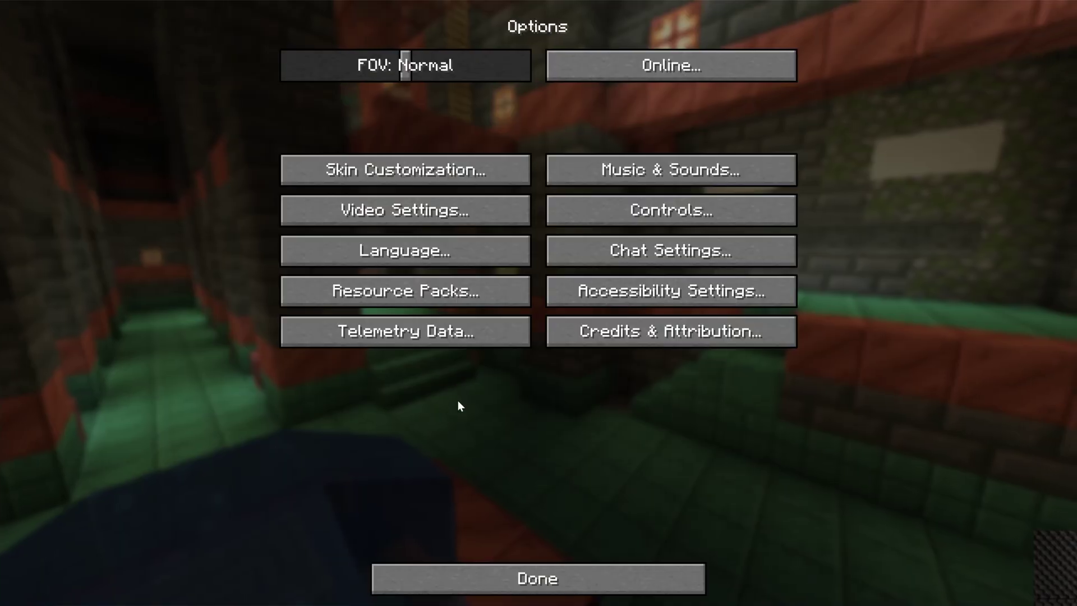
left_click(412, 220)
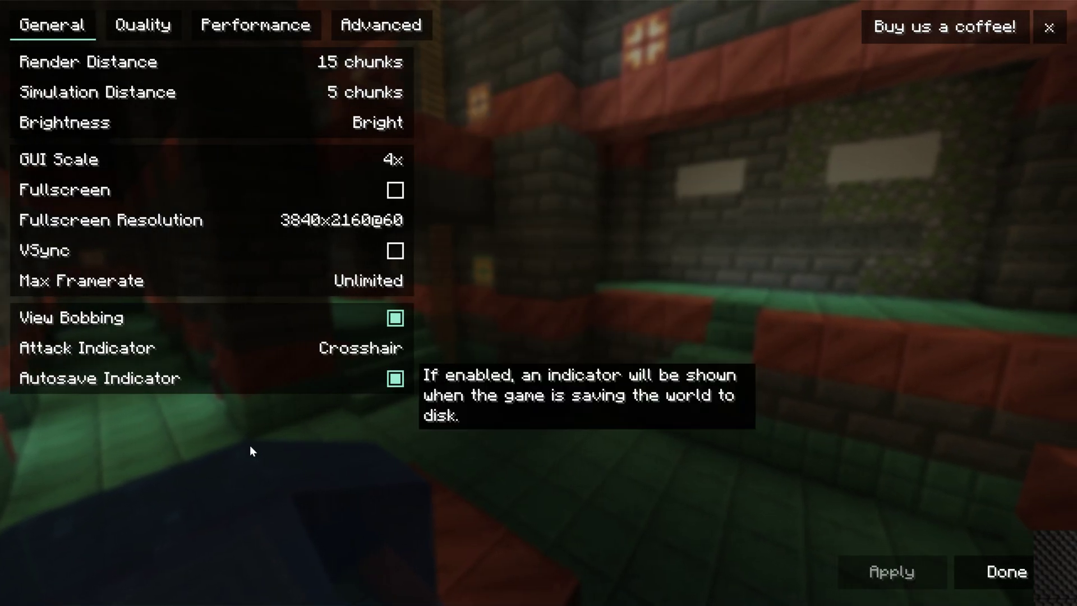
left_click(151, 28)
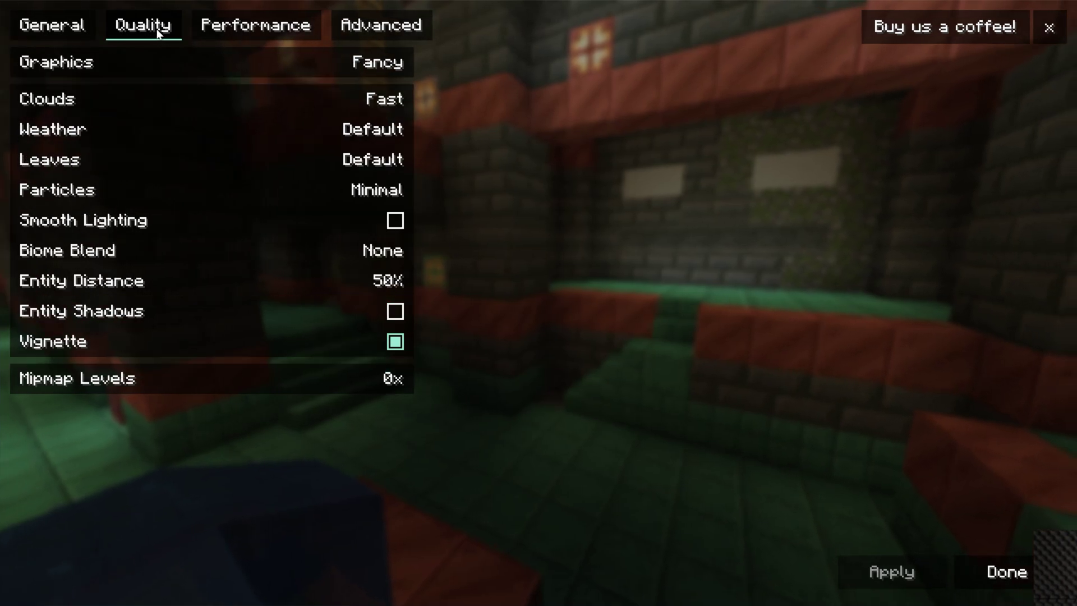
left_click(255, 25)
left_click(362, 33)
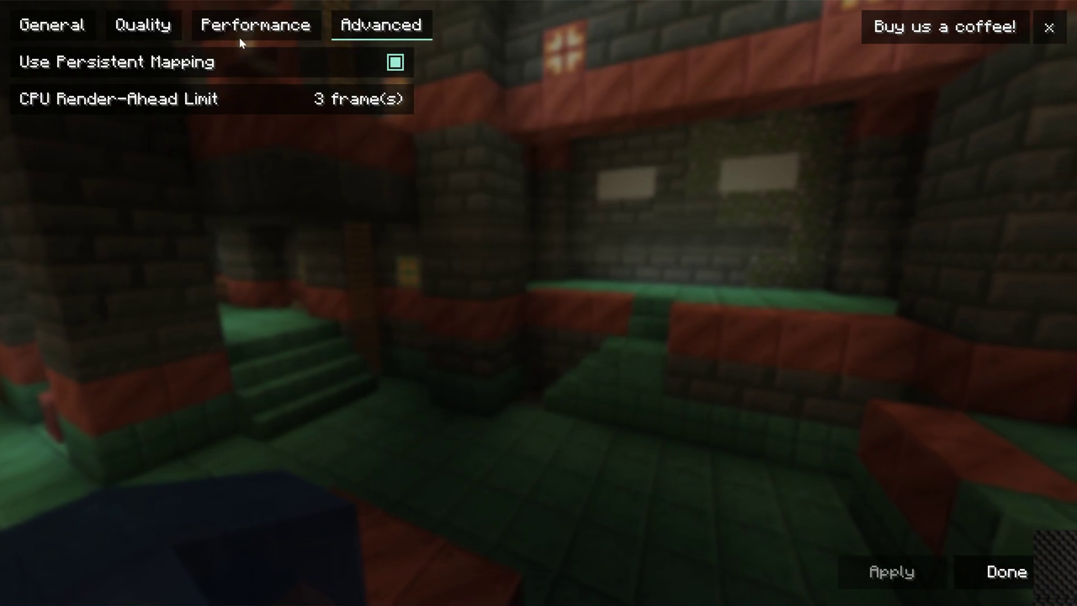
left_click(236, 35)
left_click(149, 30)
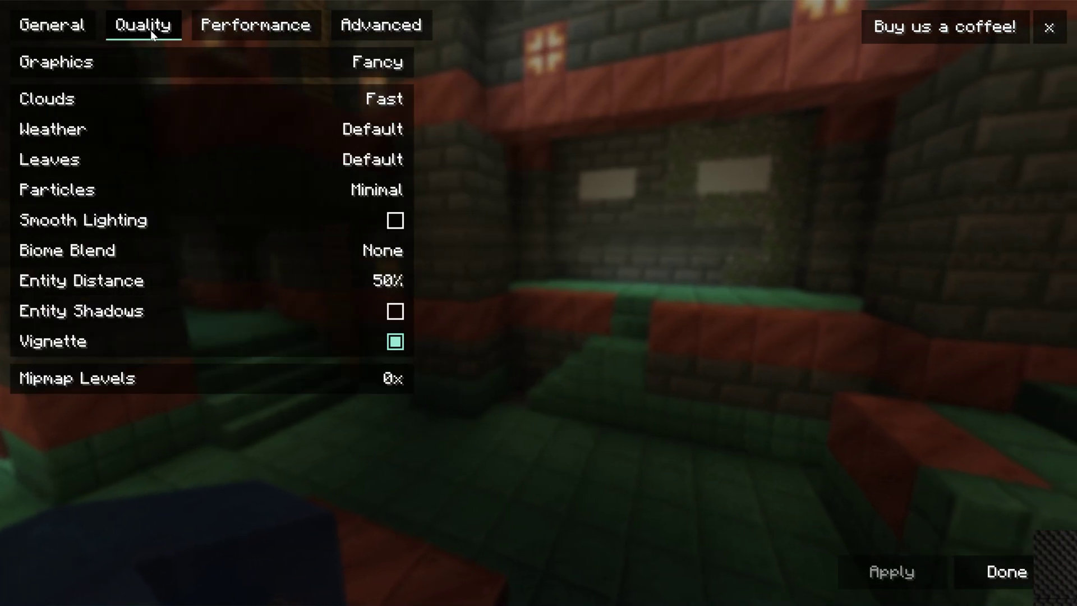
left_click(82, 32)
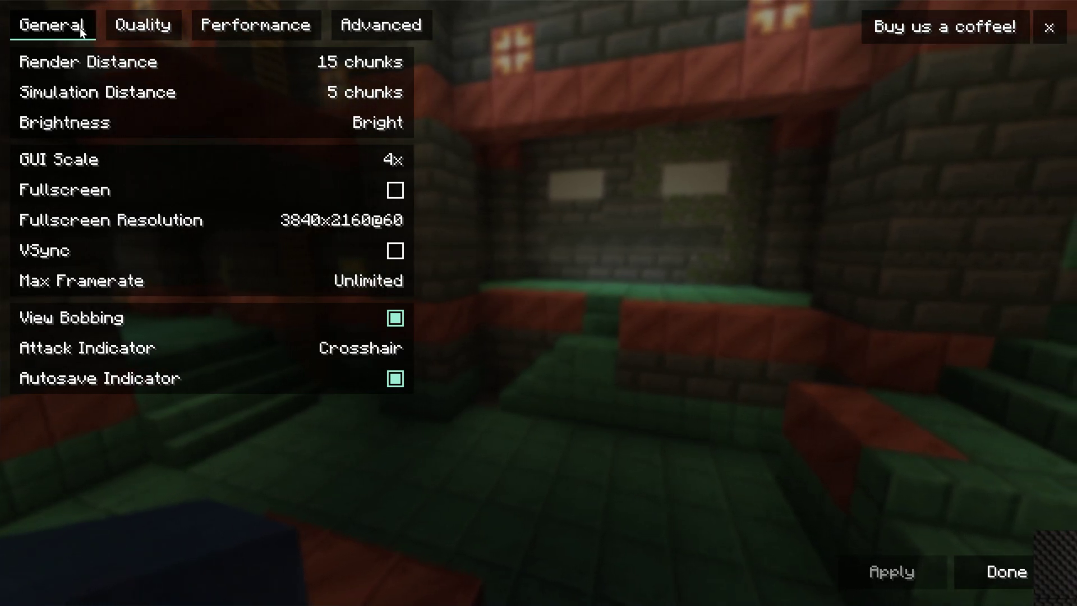